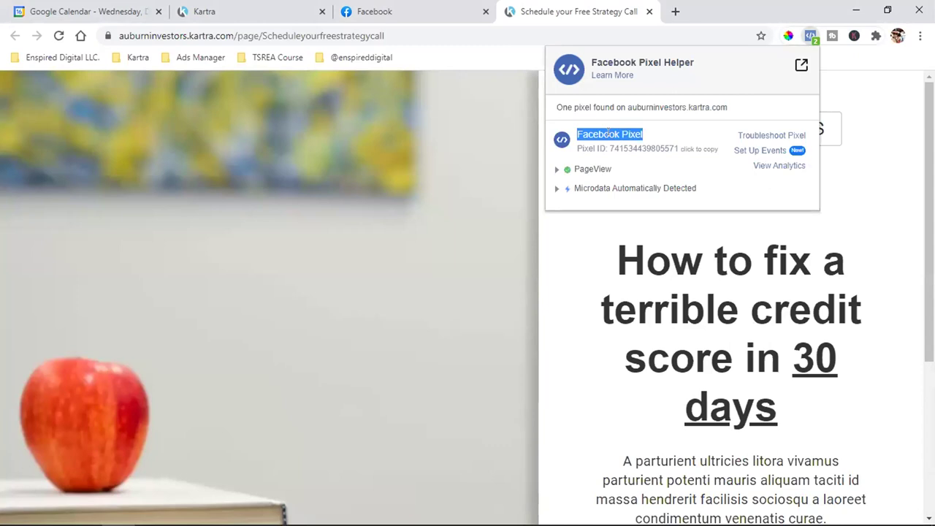
- Examine the pixel detected on the published landing page in Facebook Pixel Helper
double_click(607, 133)
triple_click(608, 134)
triple_click(607, 133)
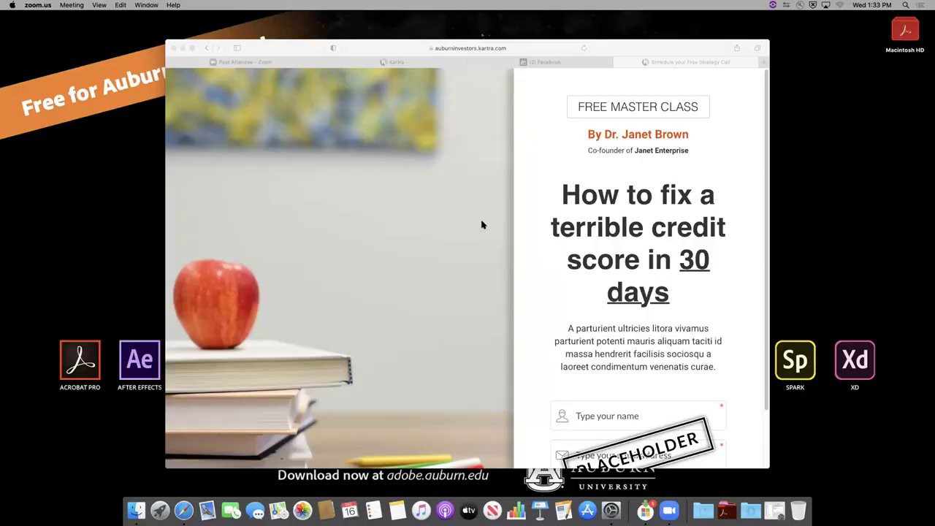
- Reload the pixel's overview in Facebook Events Manager and dismiss the See Deeper Funnel Events suggestion
click(564, 93)
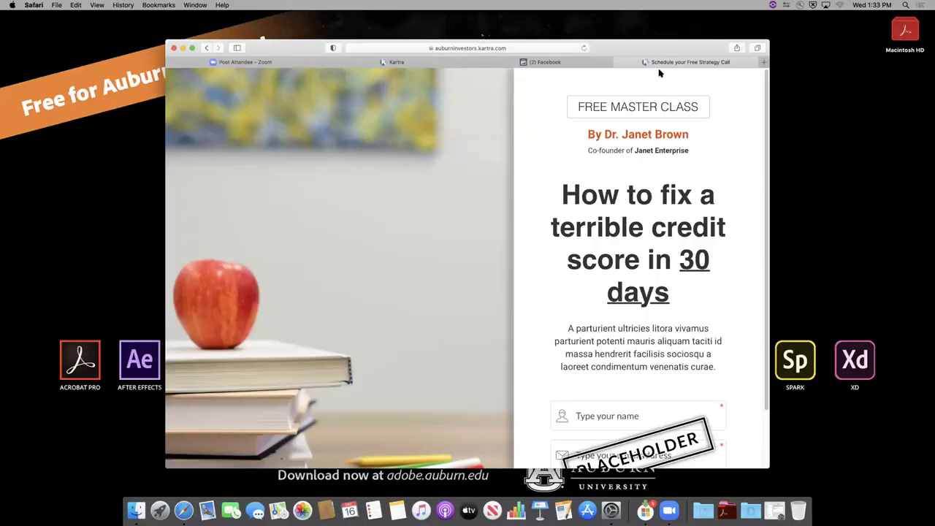
click(410, 68)
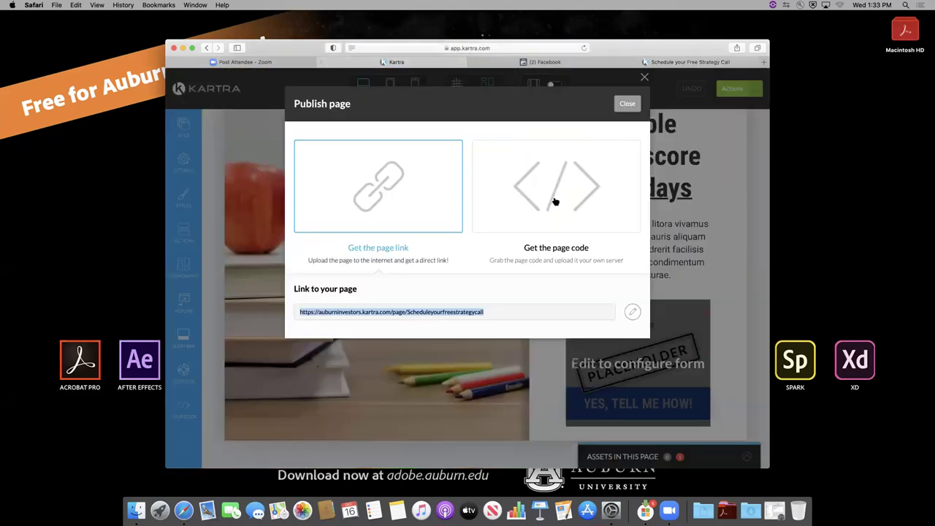
click(651, 65)
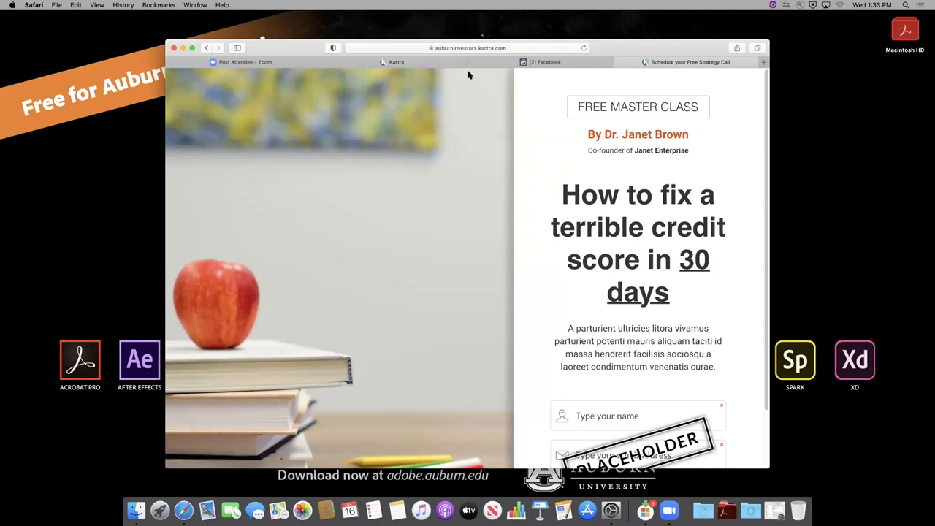
click(515, 65)
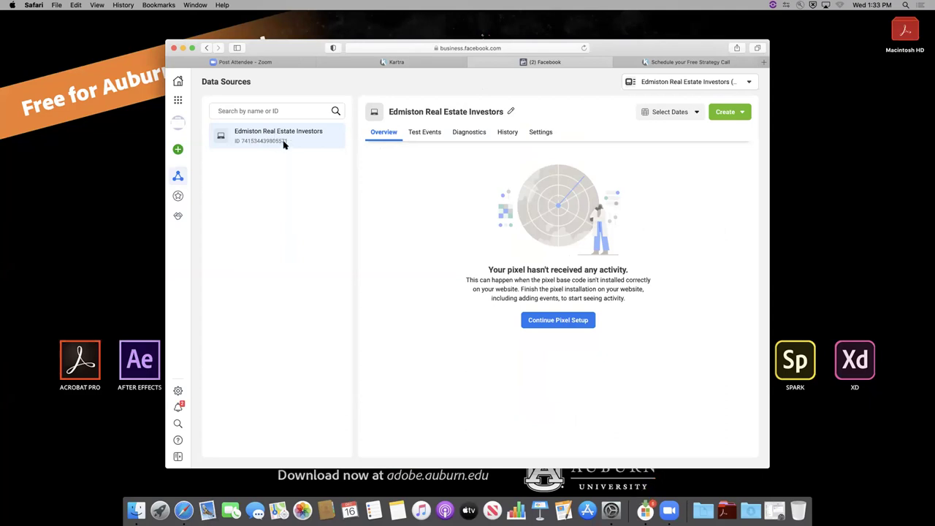
click(643, 65)
click(511, 65)
click(583, 49)
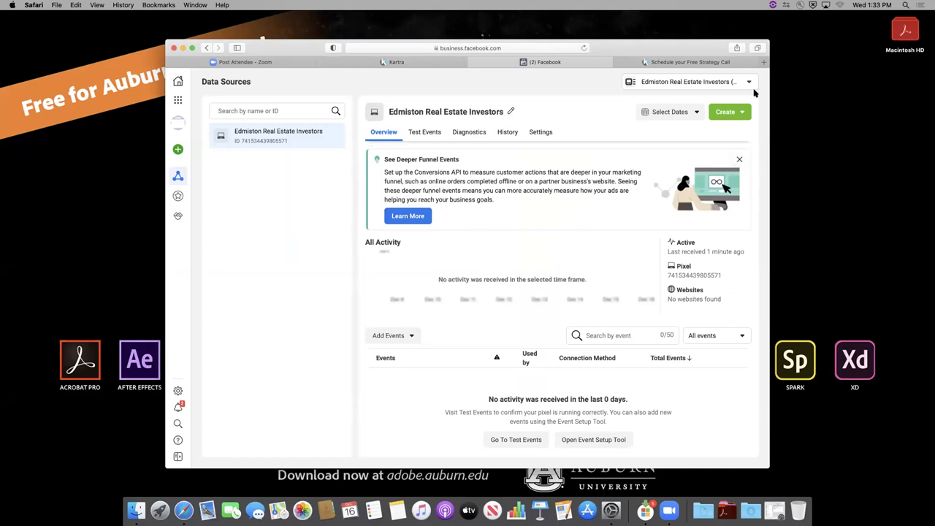
click(739, 160)
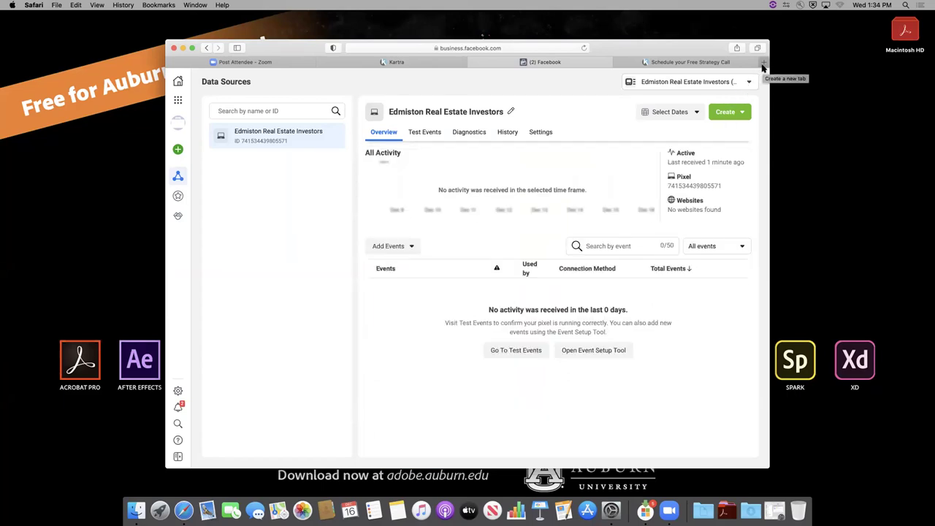
- Search for "gmail login" in a new browser tab and open Gmail's sign-in page
click(490, 47)
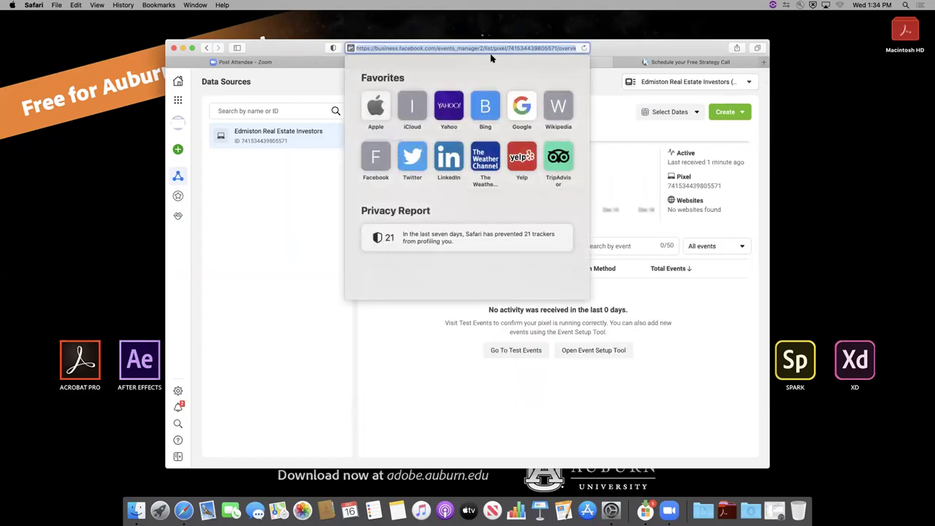
click(763, 62)
text(gmail login)
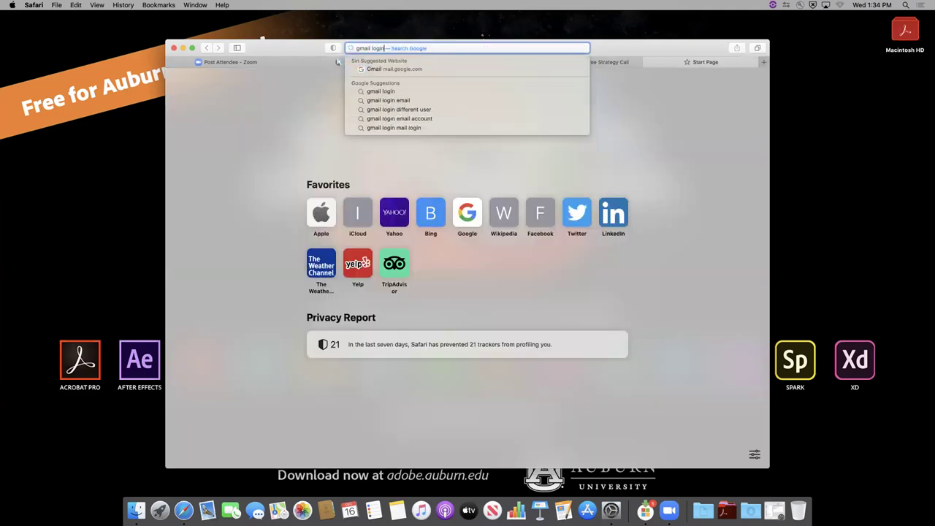
key(Return)
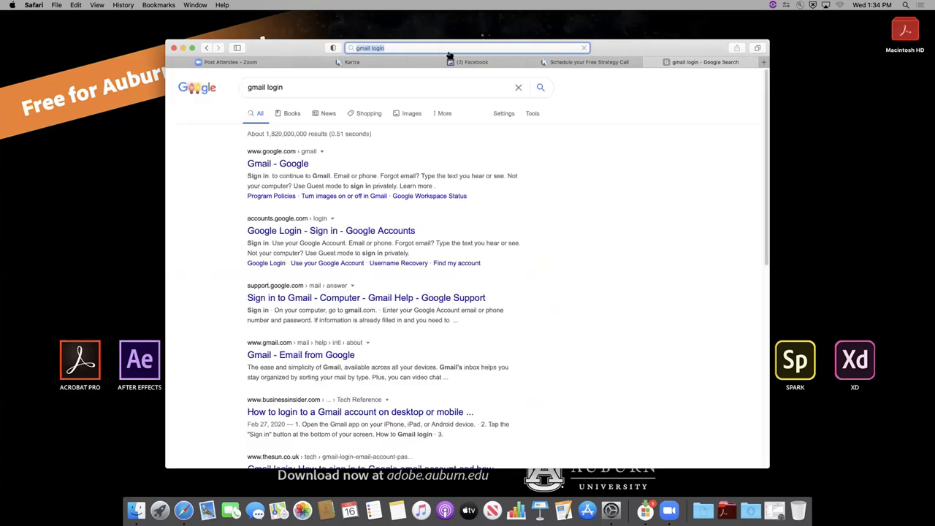
click(277, 164)
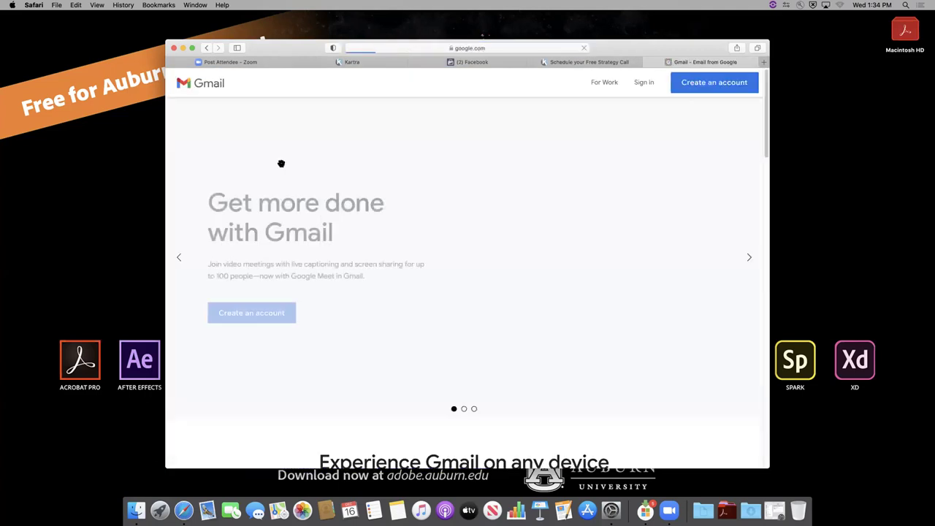
click(638, 84)
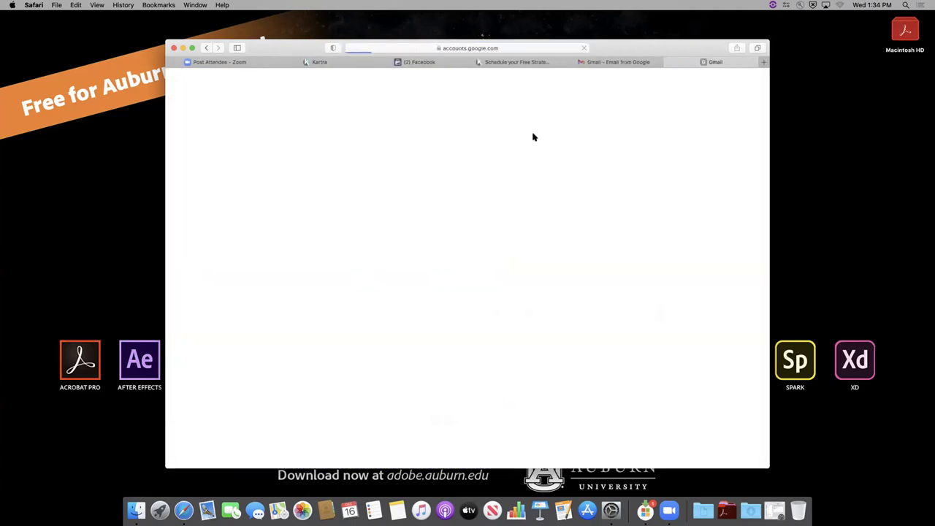
click(570, 62)
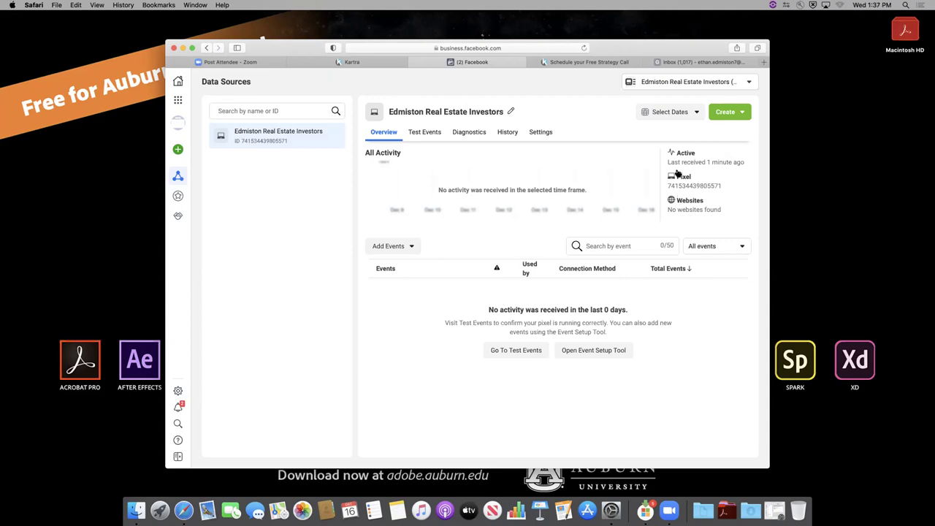
- View the manual base code installation for adding events from a new website, and close the setup without changes
click(408, 249)
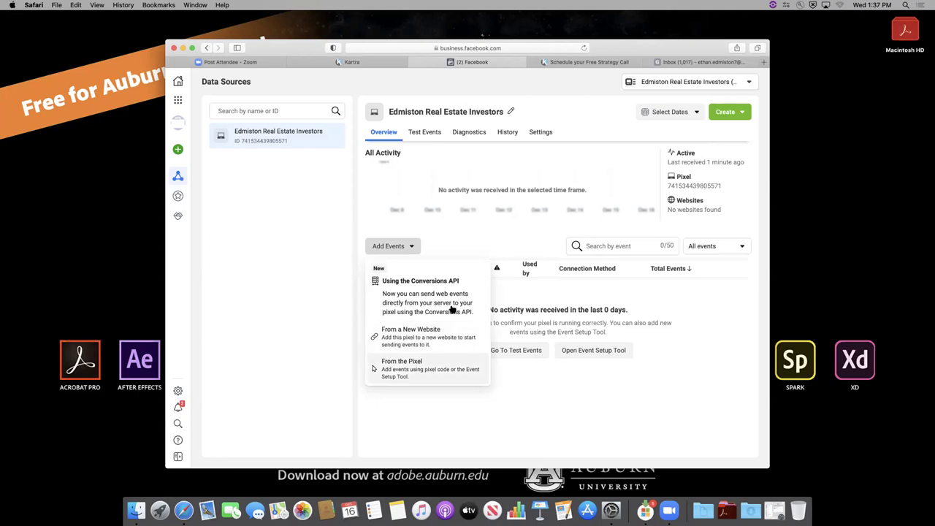
click(414, 248)
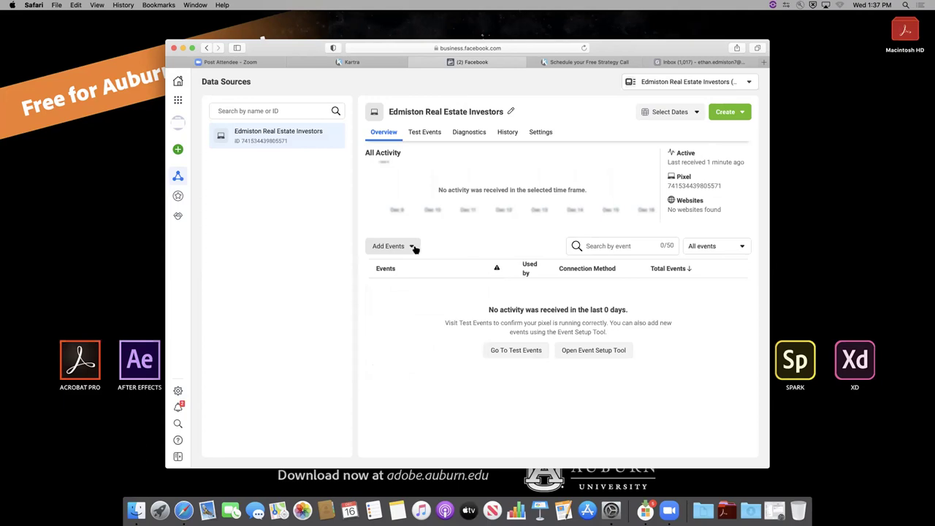
key(XF86AudioRaiseVolume)
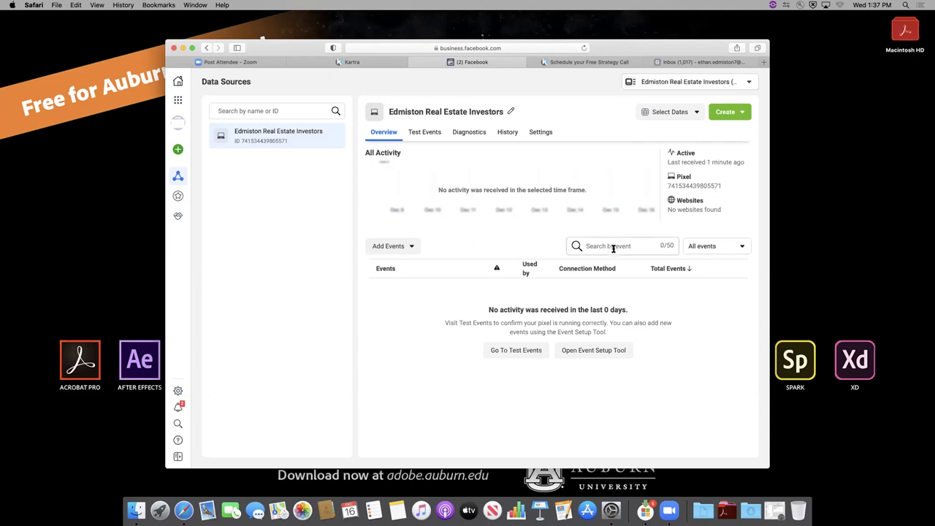
click(413, 247)
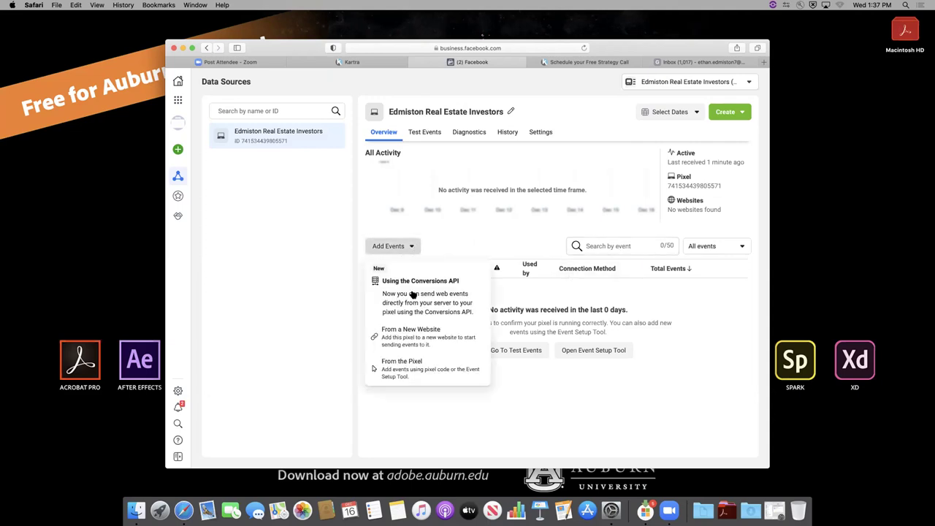
click(412, 337)
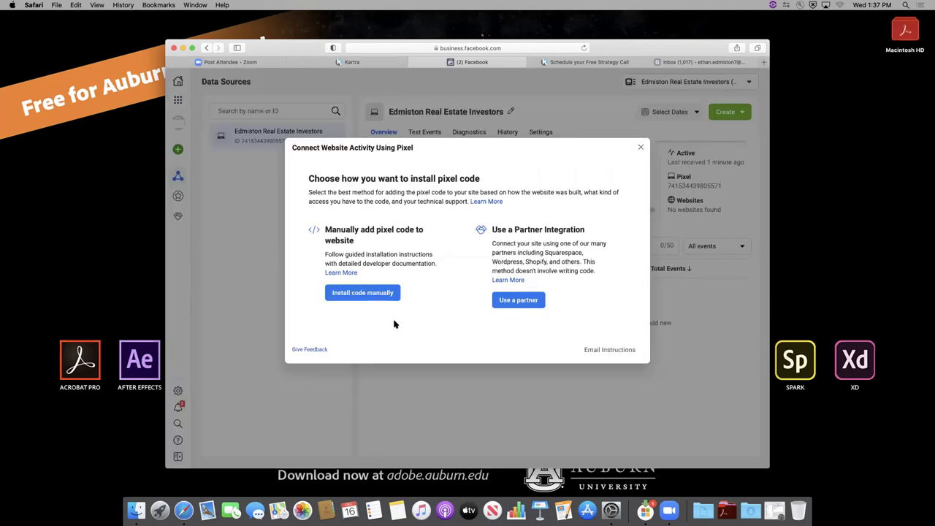
click(369, 293)
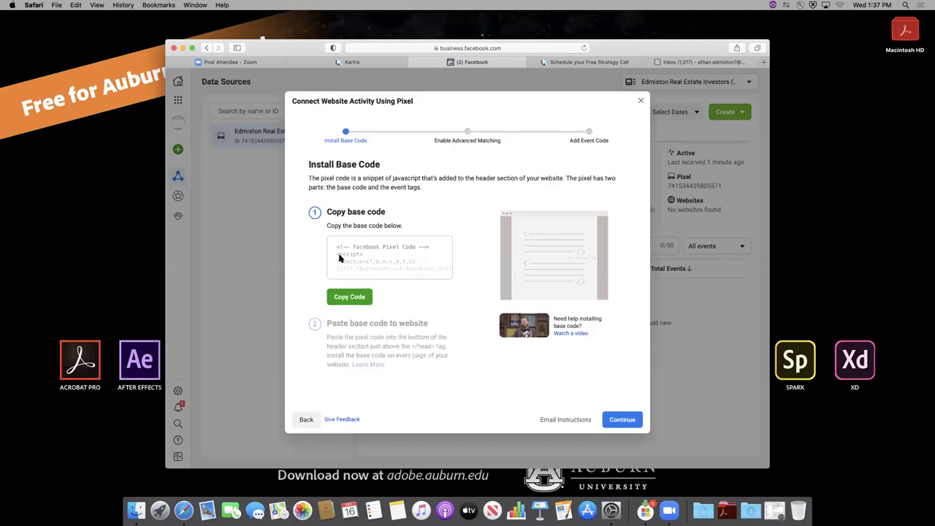
click(640, 102)
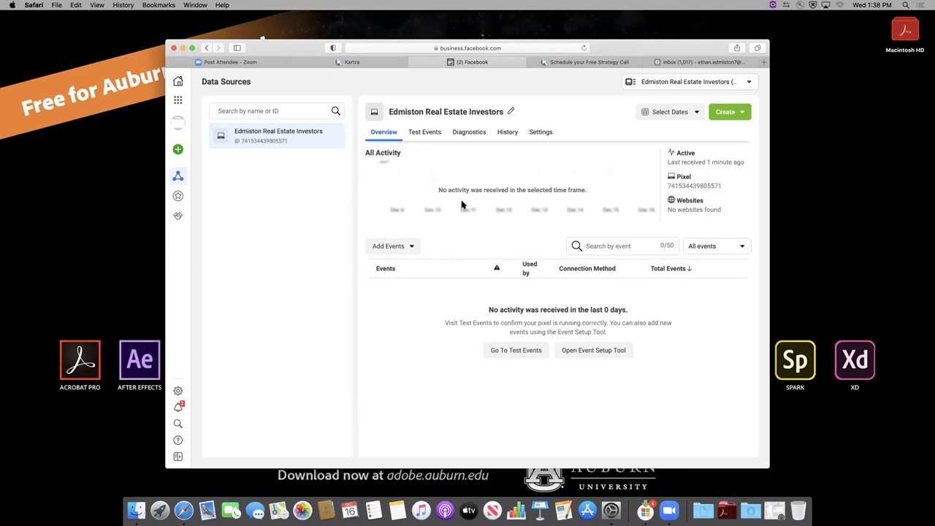
- Check the pixel's Test Events and Overview sections and view the published landing page
click(416, 134)
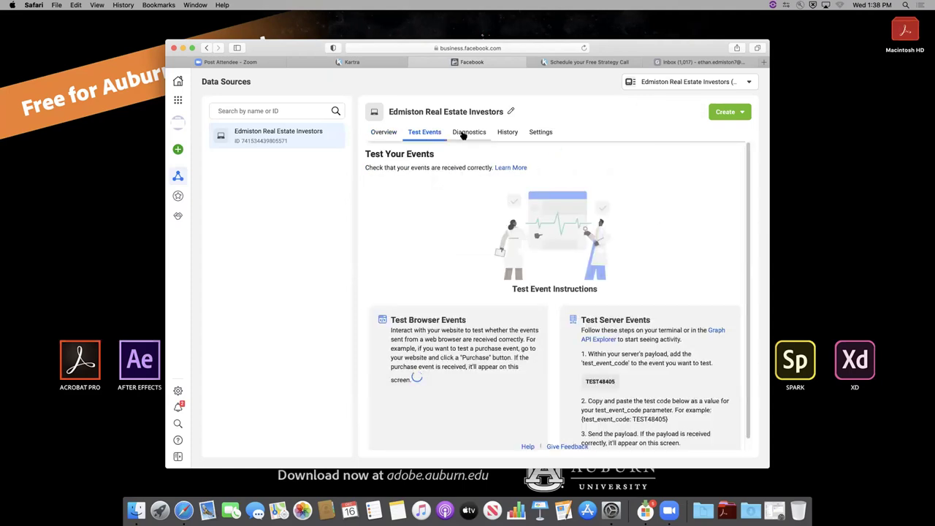
click(386, 135)
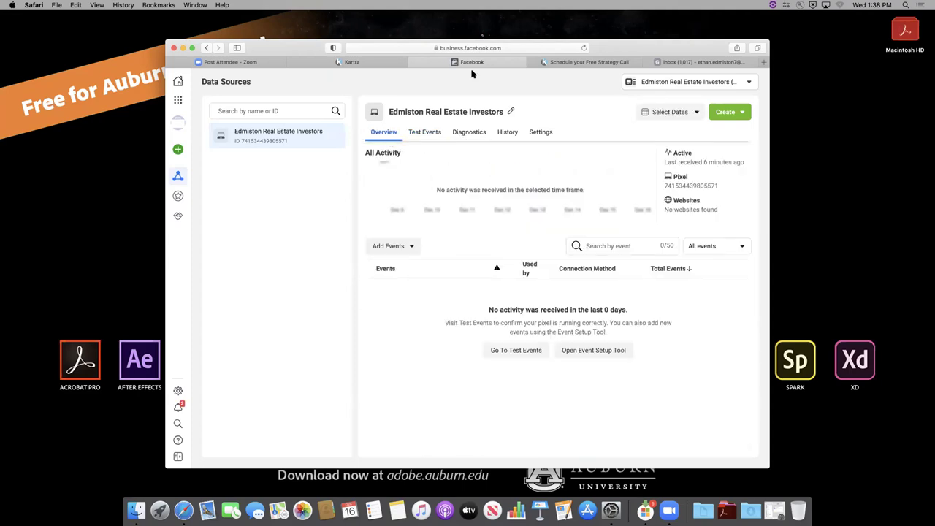
click(533, 62)
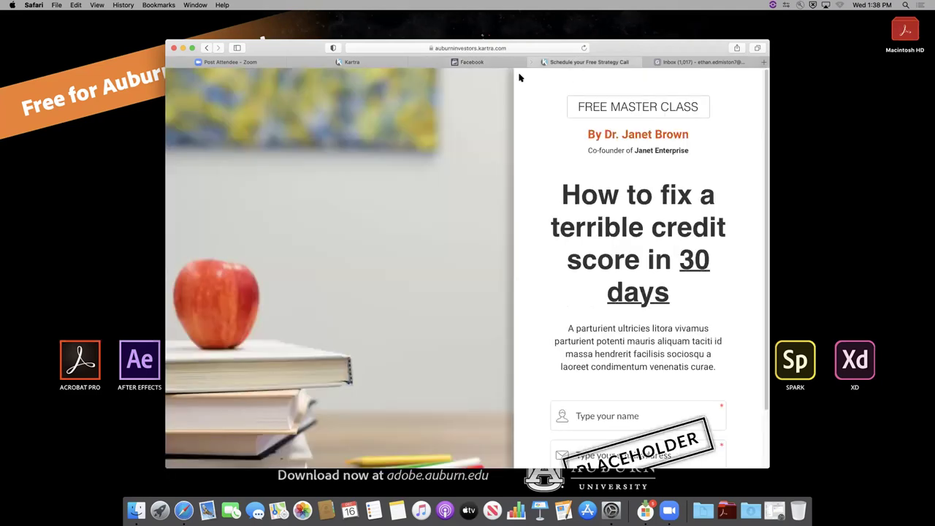
click(511, 63)
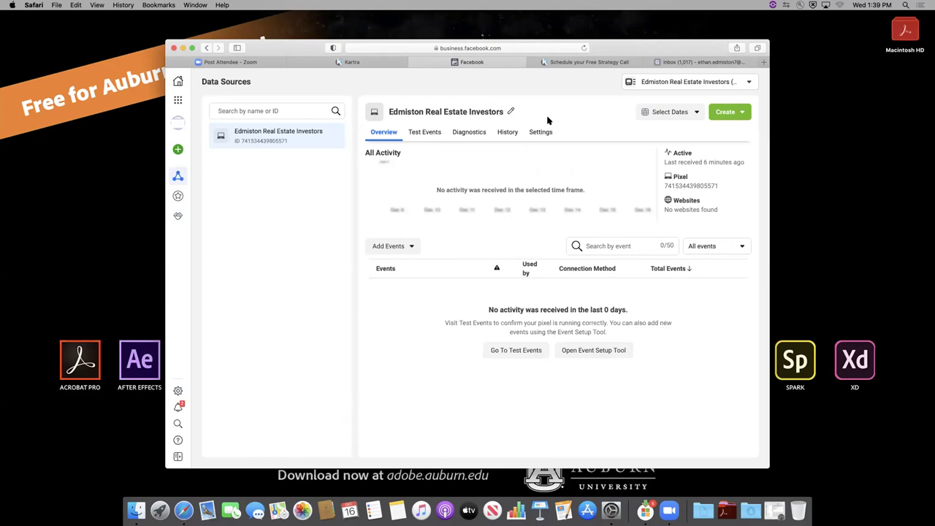
click(588, 62)
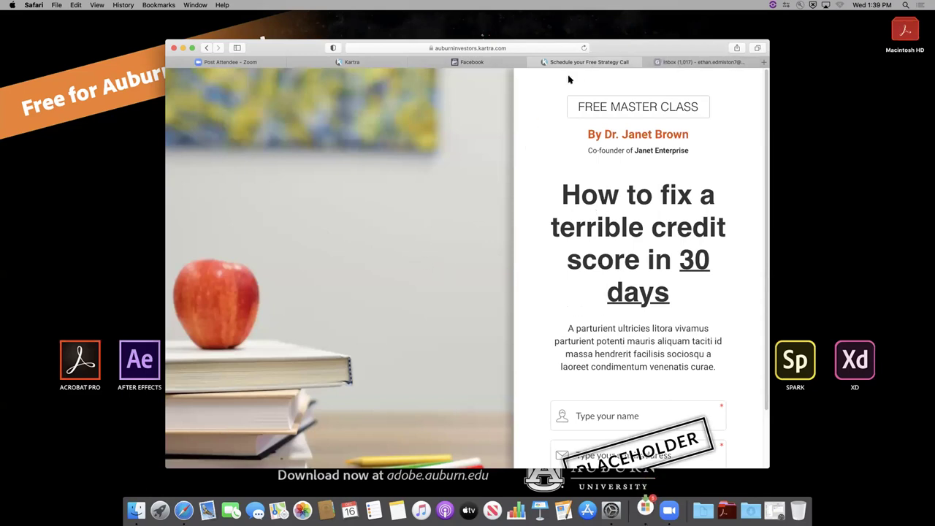
- Close the Publish page dialog in Kartra and exit the page builder to the dashboard
click(349, 62)
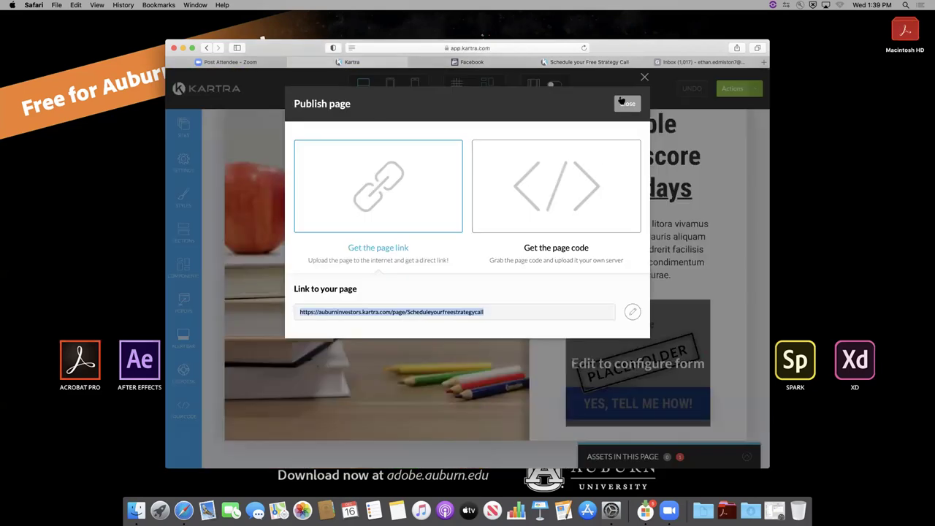
click(643, 78)
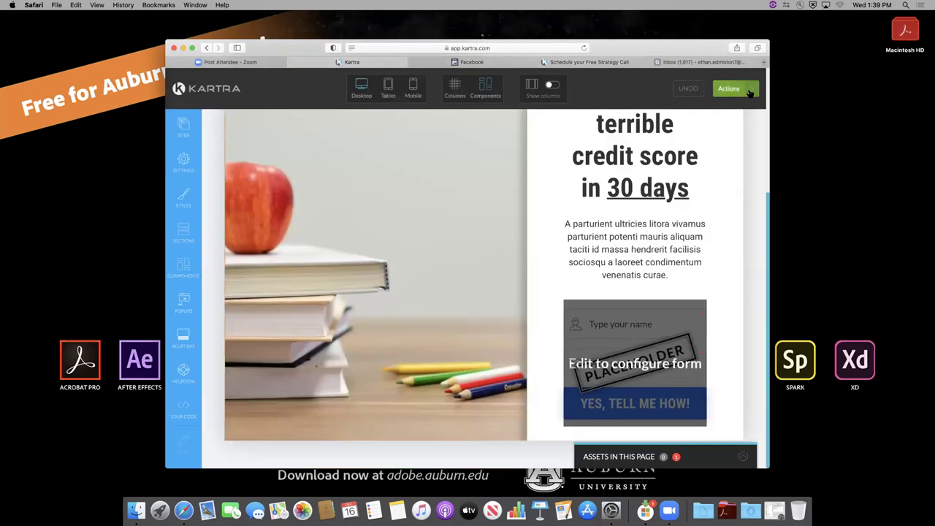
click(732, 88)
click(706, 186)
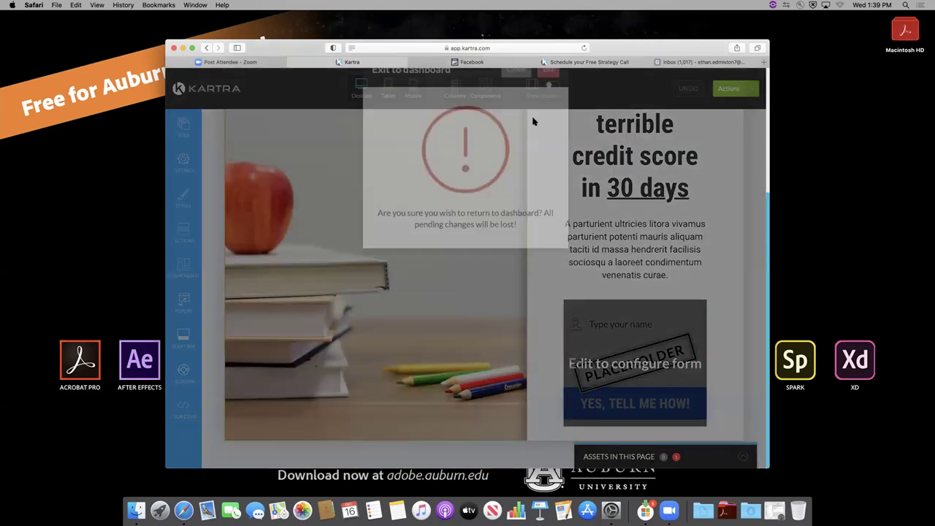
click(551, 104)
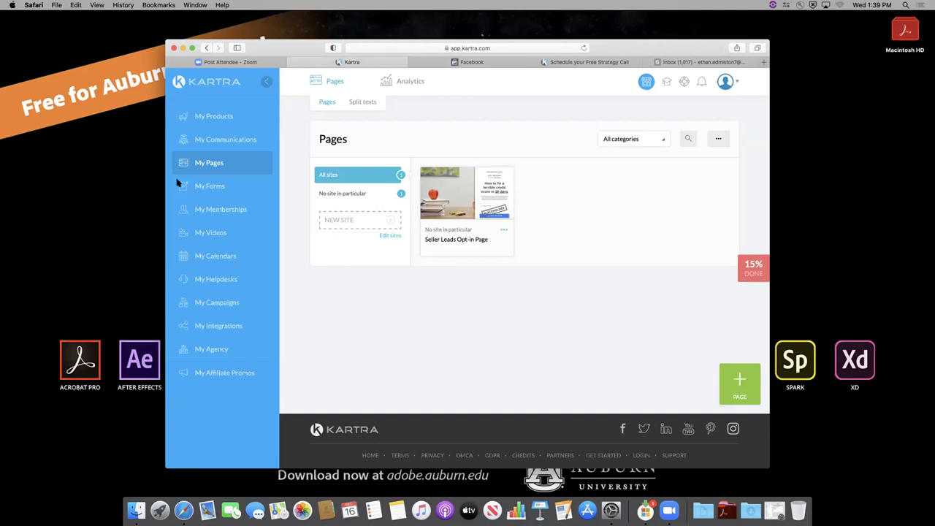
- Start a new page and select the teal "Excellent, you are almost there!" template from Thank You Pages
click(738, 381)
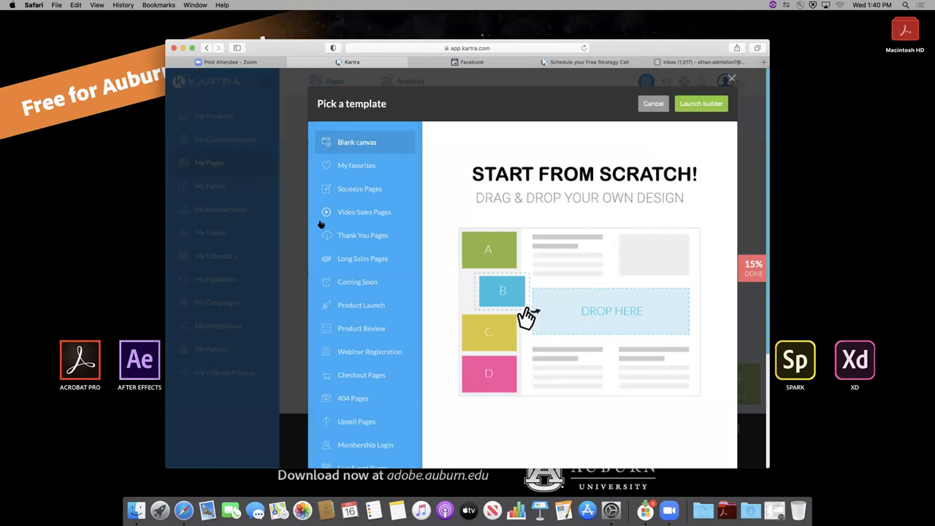
click(352, 233)
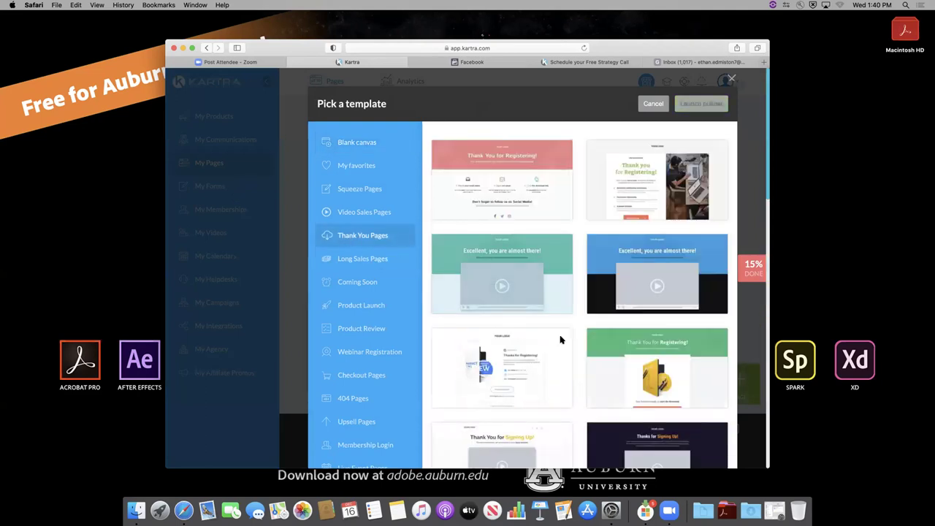
mouse_move(637, 195)
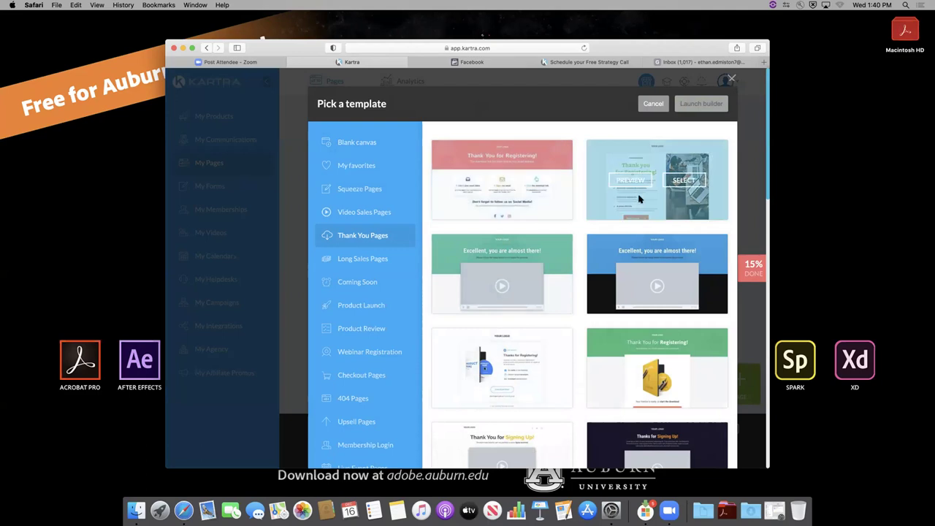
mouse_move(560, 254)
mouse_move(510, 372)
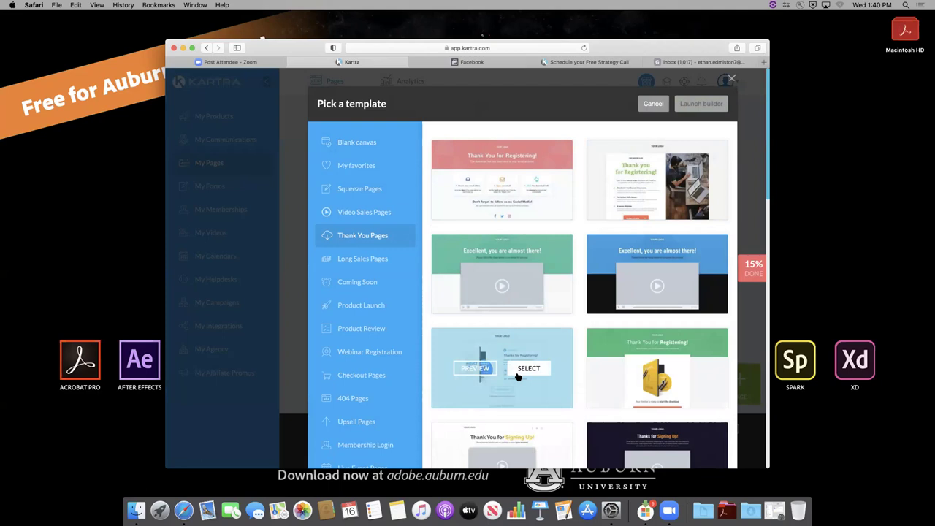
mouse_move(494, 248)
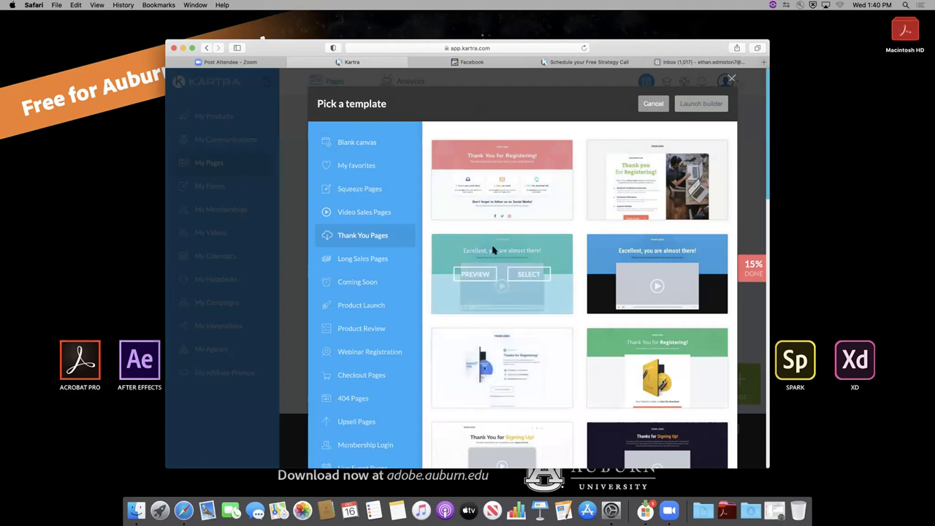
click(531, 280)
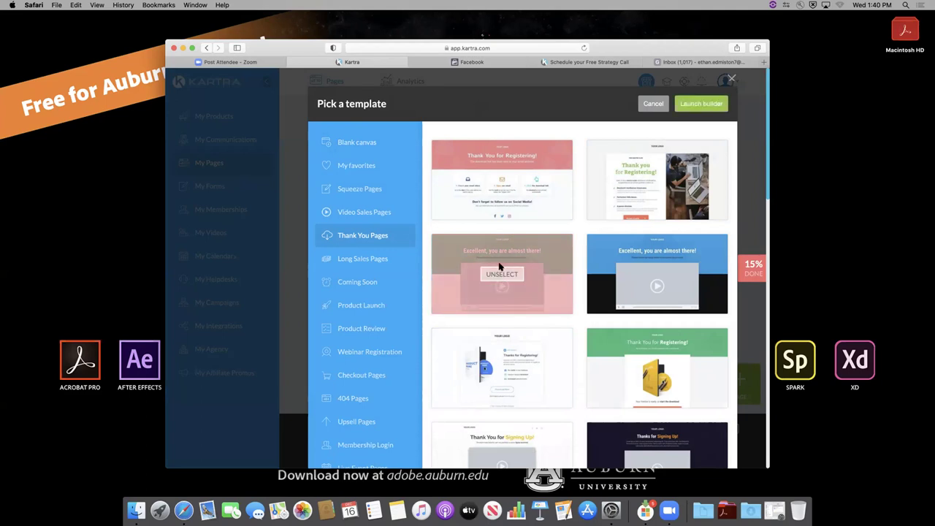
- Launch the builder with the chosen template and create a page named SELLER THANK YOU PAGE in the Seller leads funnel category
click(705, 104)
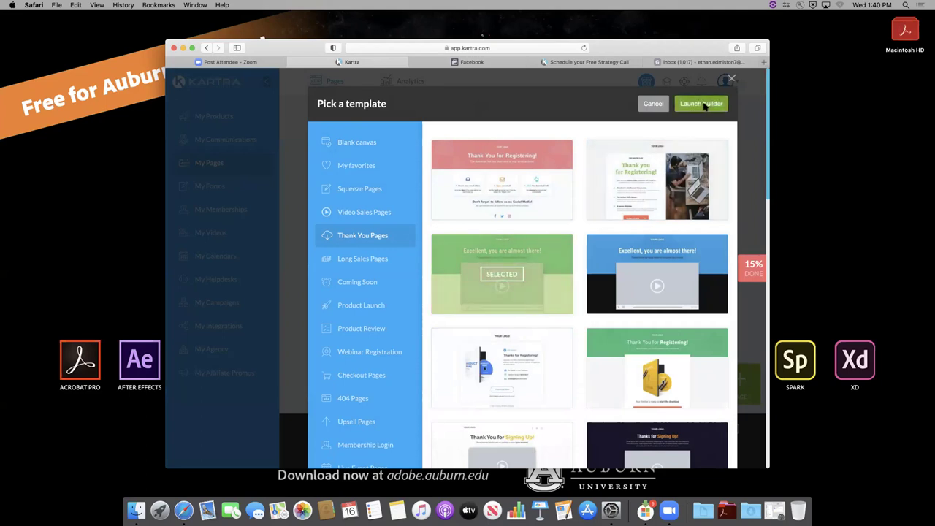
click(501, 160)
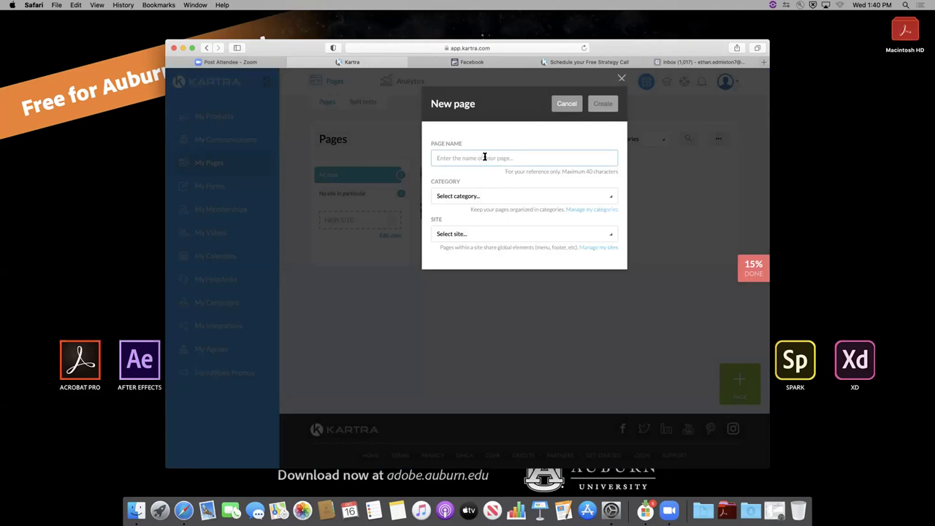
text(SELLER THANK YOU PAGE)
click(506, 201)
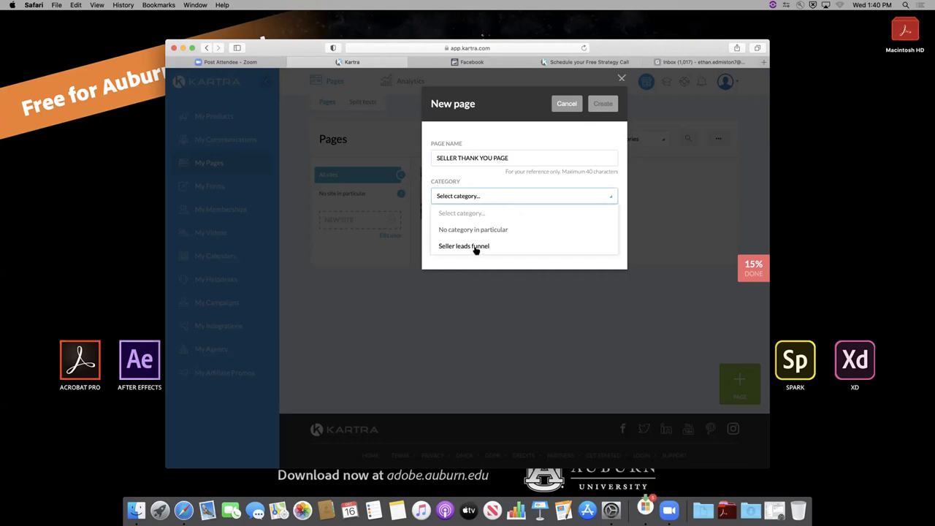
click(476, 248)
click(483, 239)
click(477, 267)
click(603, 104)
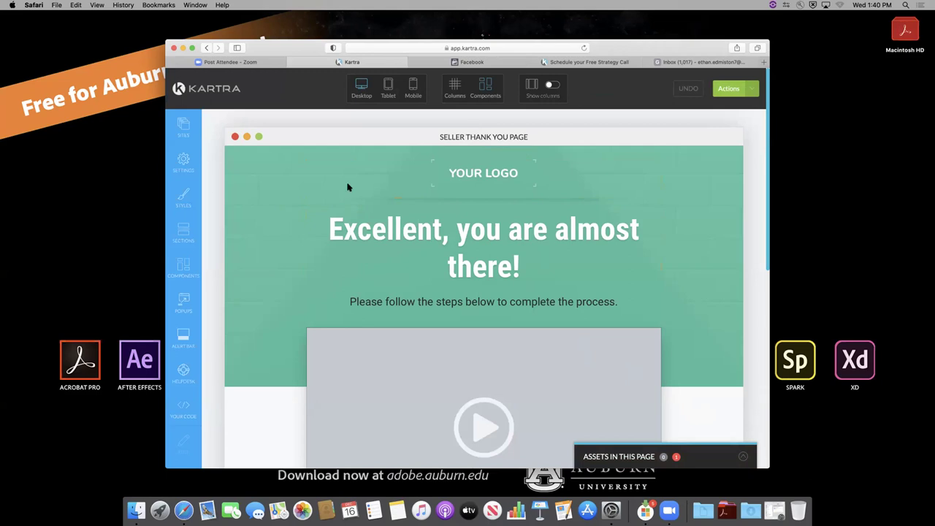
- Set the page title in the SEO parameters to THANK YOU FOR YOUR INTEREST and apply the change
click(190, 162)
click(343, 160)
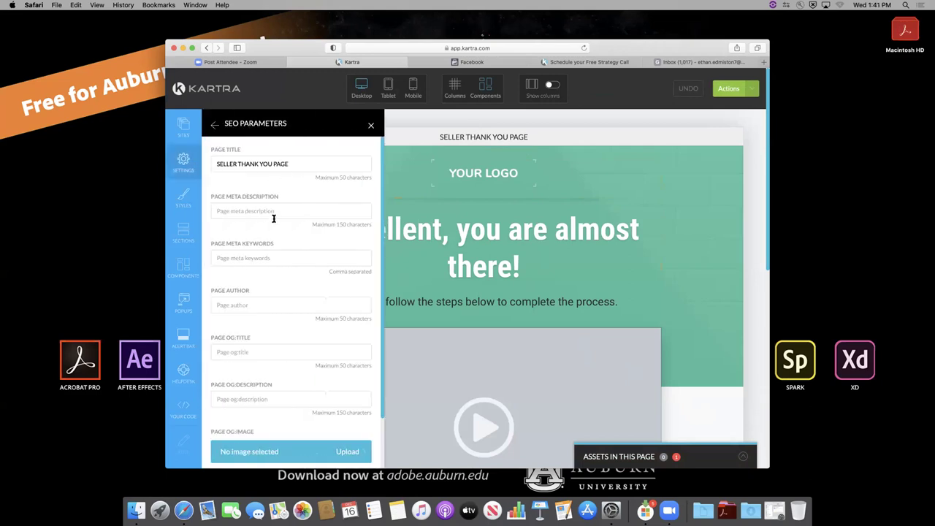
click(293, 164)
key(BackSpace)
key(BackSpace)
key(BackSpace)
key(BackSpace)
key(BackSpace)
key(BackSpace)
key(BackSpace)
key(BackSpace)
key(BackSpace)
key(BackSpace)
key(BackSpace)
key(BackSpace)
key(BackSpace)
key(BackSpace)
key(BackSpace)
key(BackSpace)
key(BackSpace)
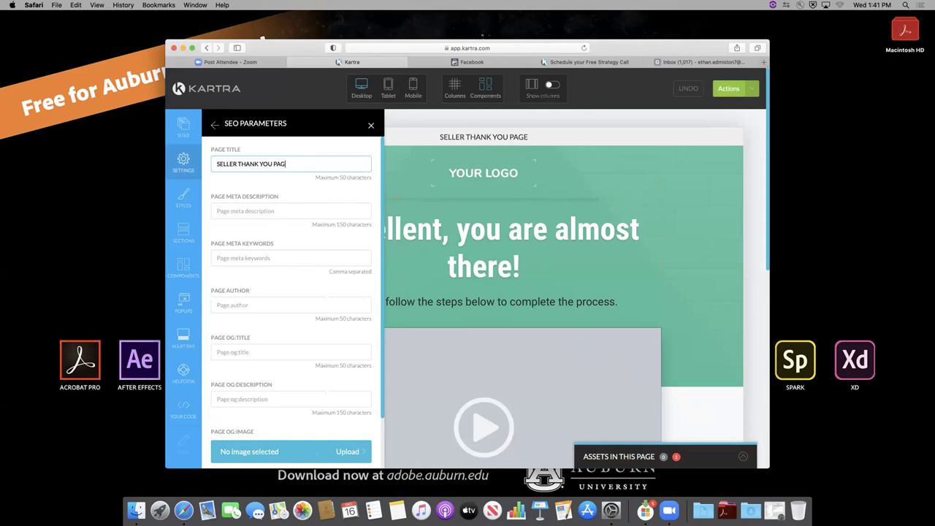
key(BackSpace)
key(BackSpace)
key(BackSpace)
key(BackSpace)
text(THANK YOU)
text(FOR YOUR INTEREST)
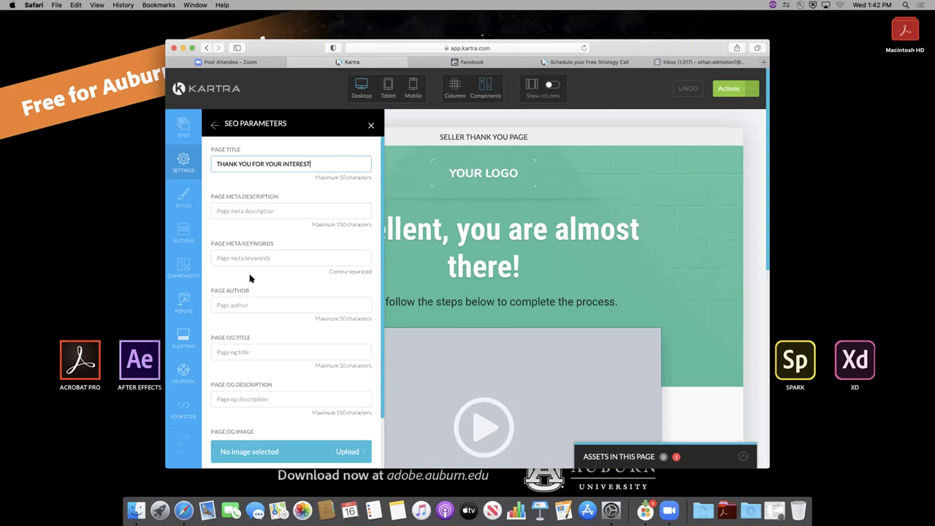
click(259, 211)
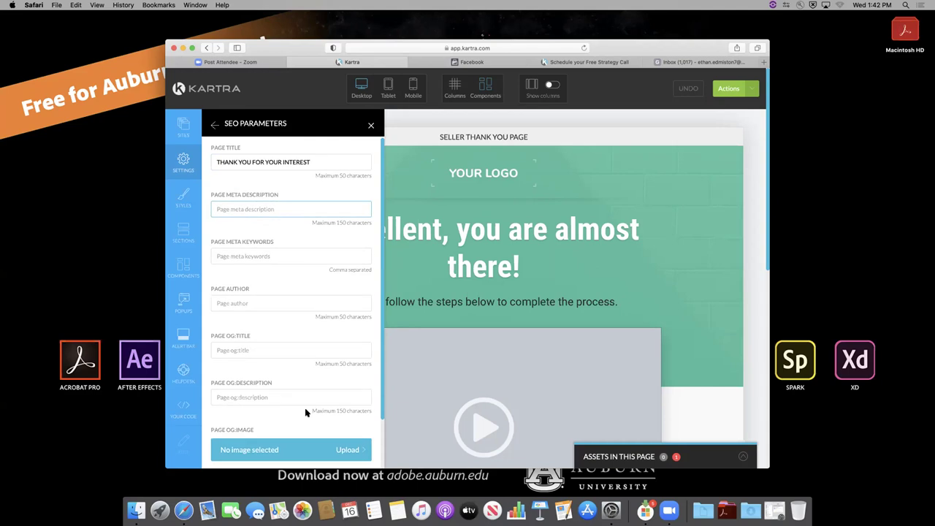
scroll(309, 413, down, 3)
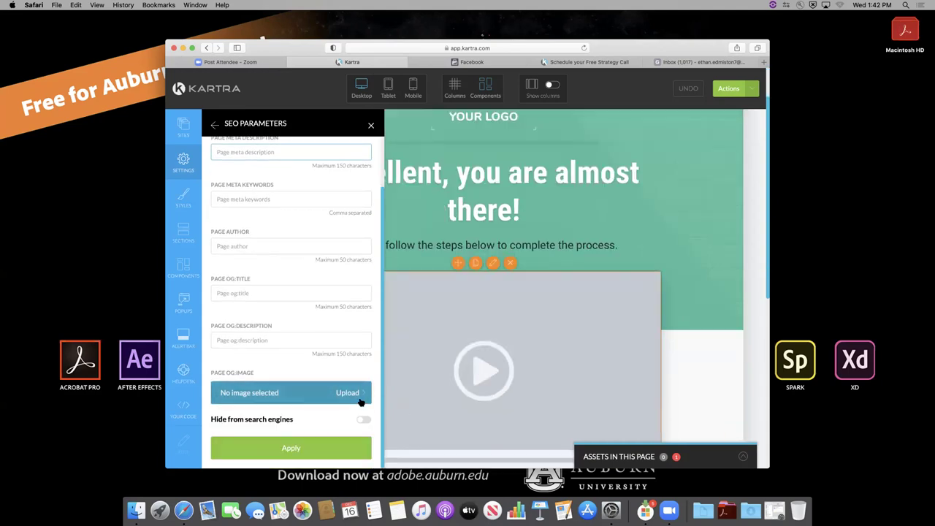
click(326, 448)
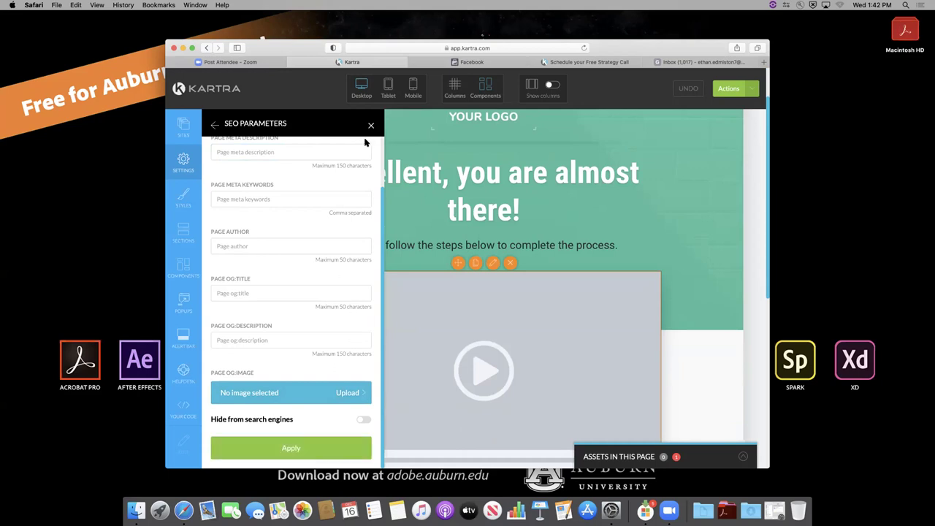
- Open the thank-you page's tracking code settings at the Facebook ads tracking code
click(265, 139)
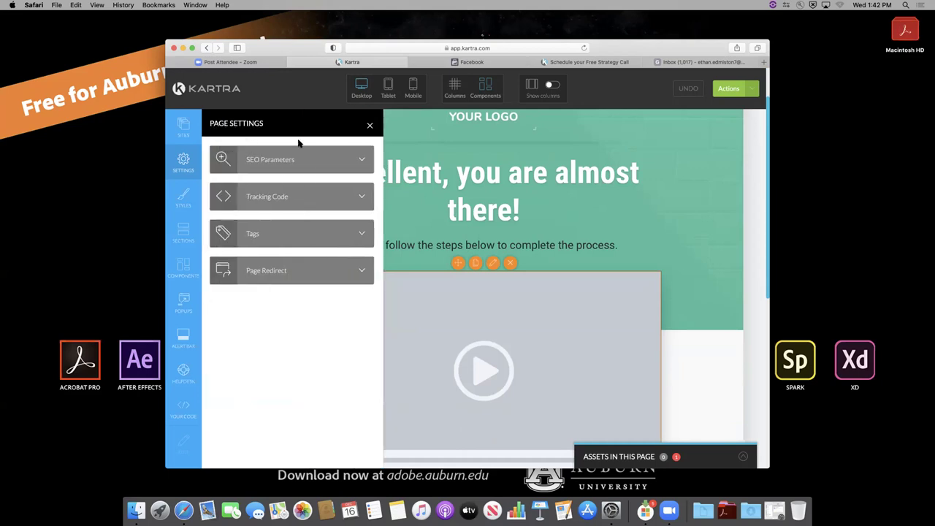
click(312, 199)
scroll(292, 351, down, 2)
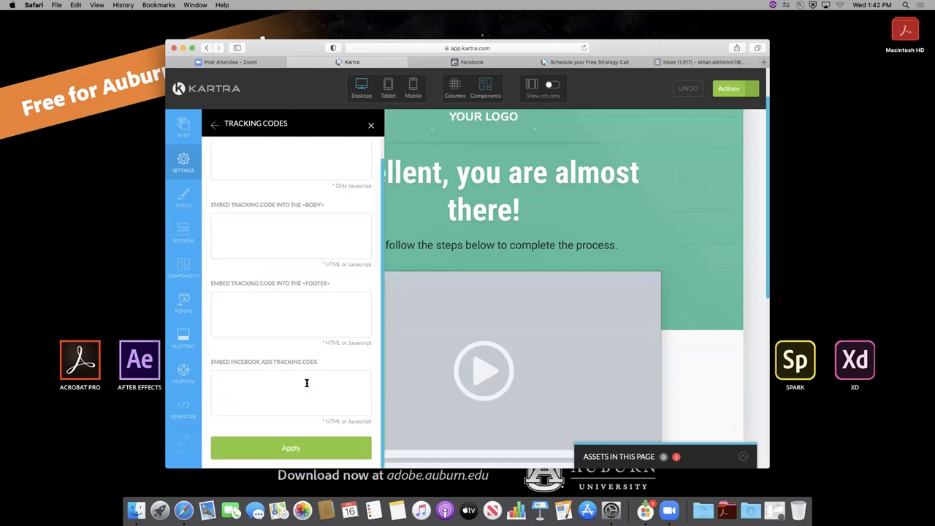
click(288, 376)
key(super+v)
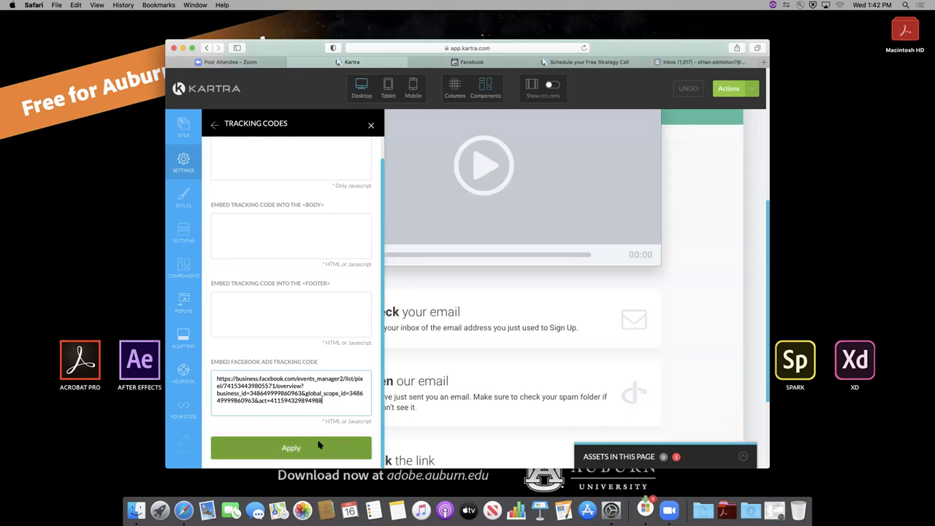
key(BackSpace)
key(BackSpace)
key(BackSpace)
key(BackSpace)
key(BackSpace)
key(BackSpace)
key(BackSpace)
key(BackSpace)
key(BackSpace)
key(BackSpace)
key(BackSpace)
key(BackSpace)
key(BackSpace)
key(BackSpace)
key(BackSpace)
key(BackSpace)
key(BackSpace)
key(BackSpace)
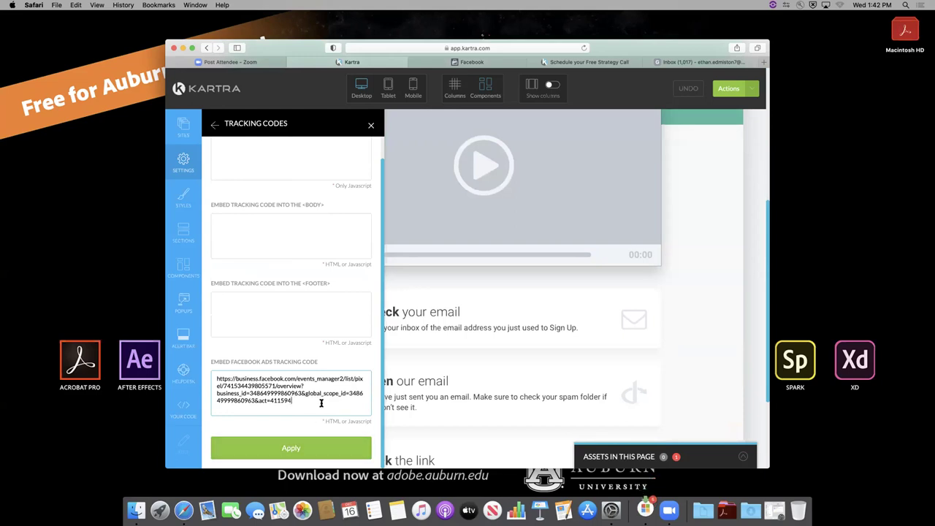
key(super+a)
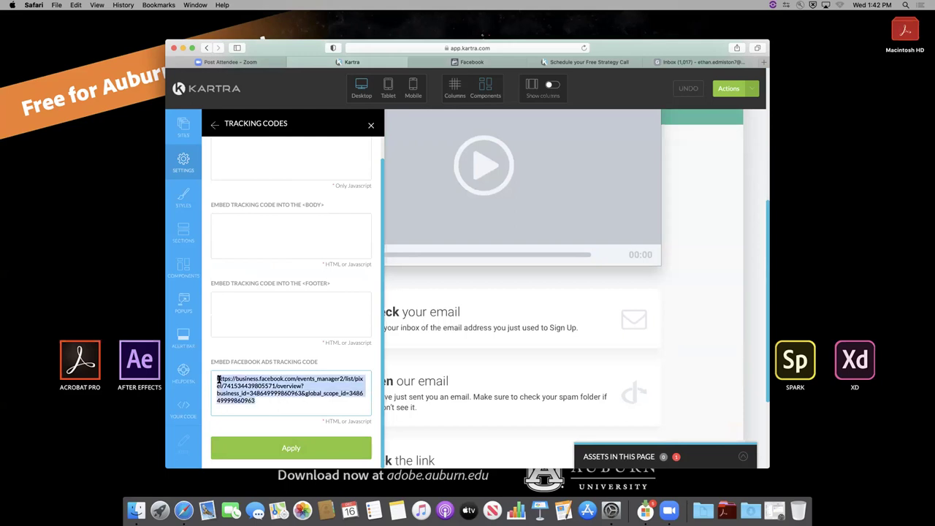
key(BackSpace)
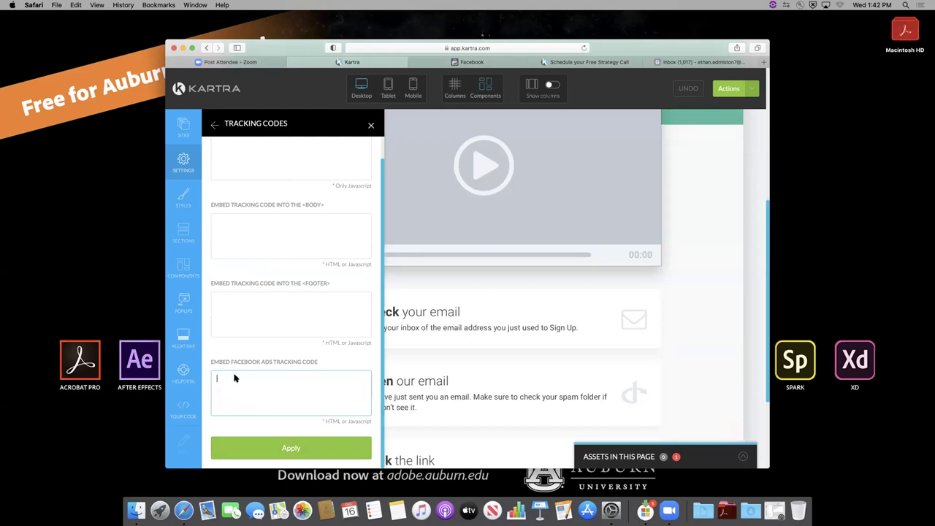
- In Facebook Events Manager, copy the pixel's base code from the setup for a new website, and close the setup
click(472, 61)
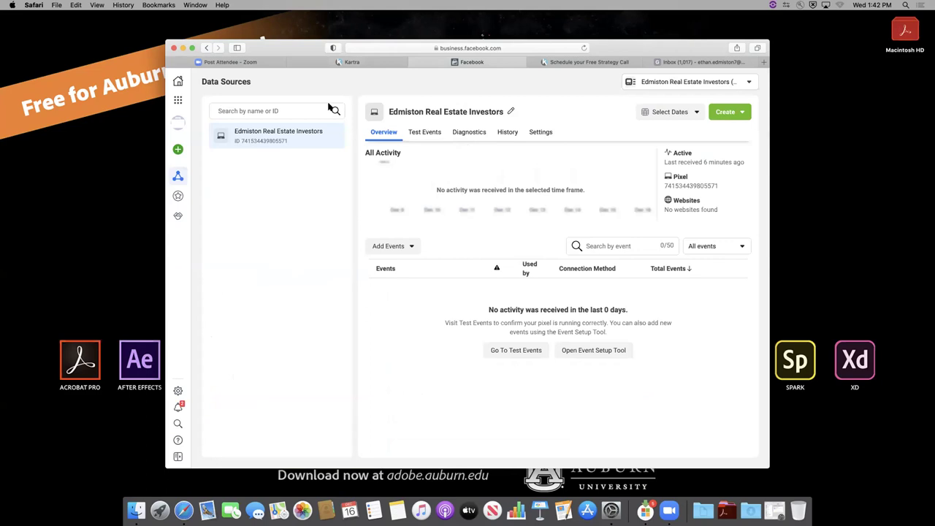
click(411, 246)
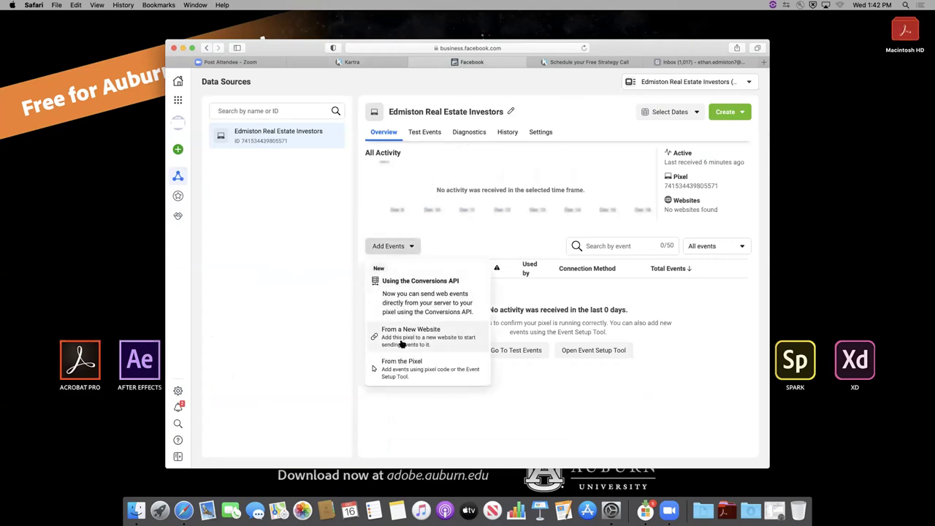
click(403, 340)
click(368, 290)
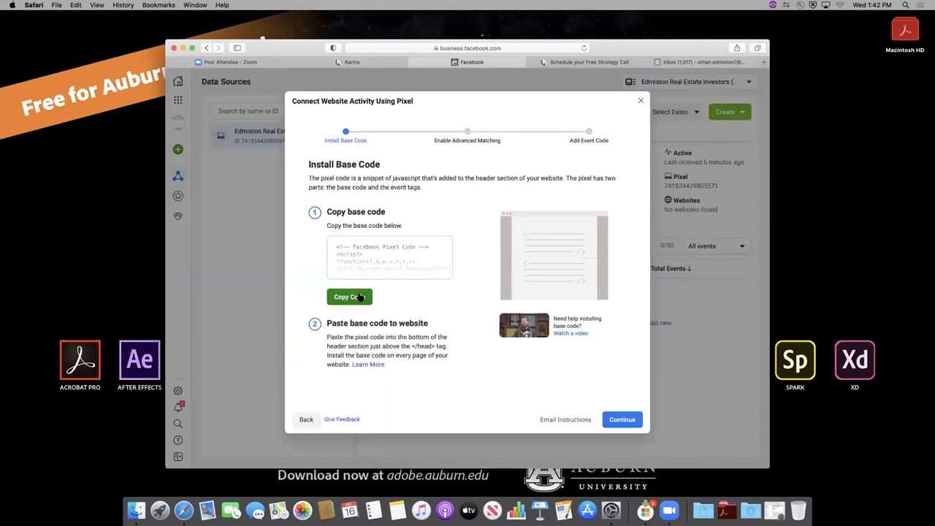
click(623, 421)
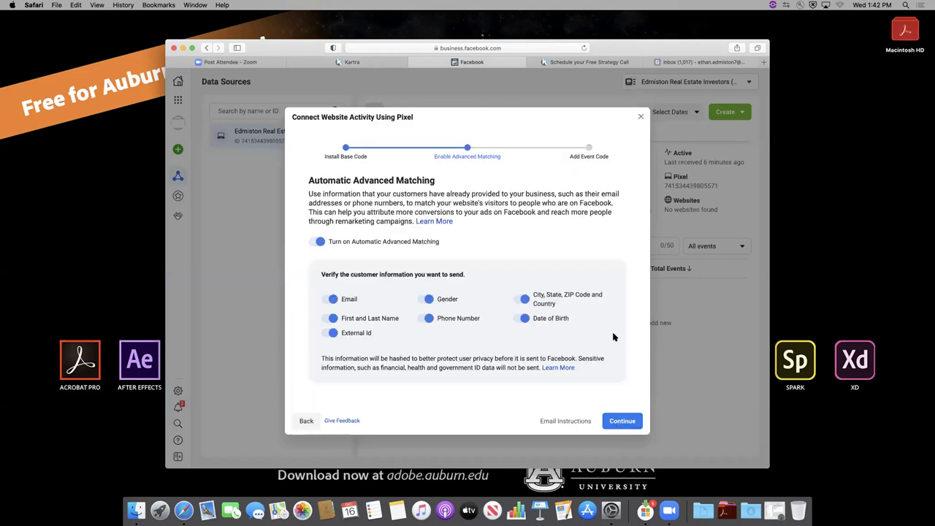
click(624, 413)
click(637, 126)
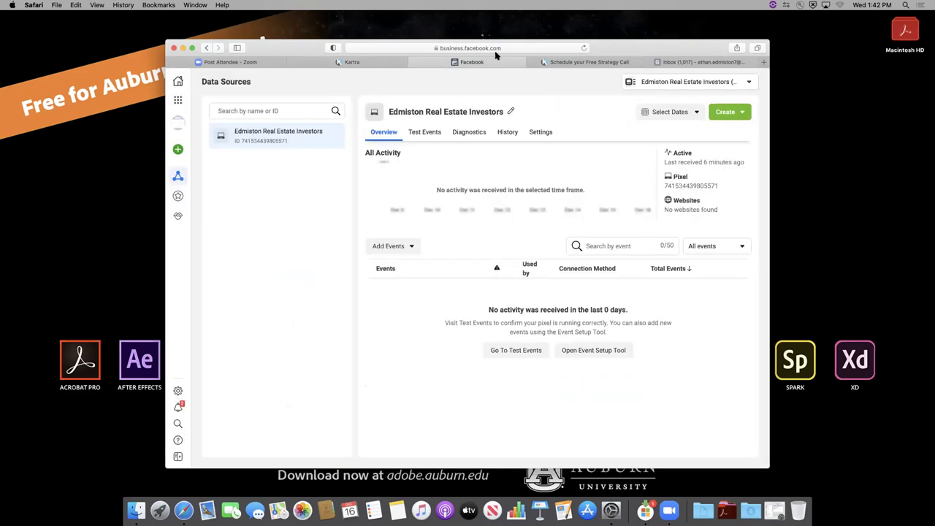
- Return to Kartra, paste the pixel base code as the page's Facebook ads tracking code, and apply it
click(549, 63)
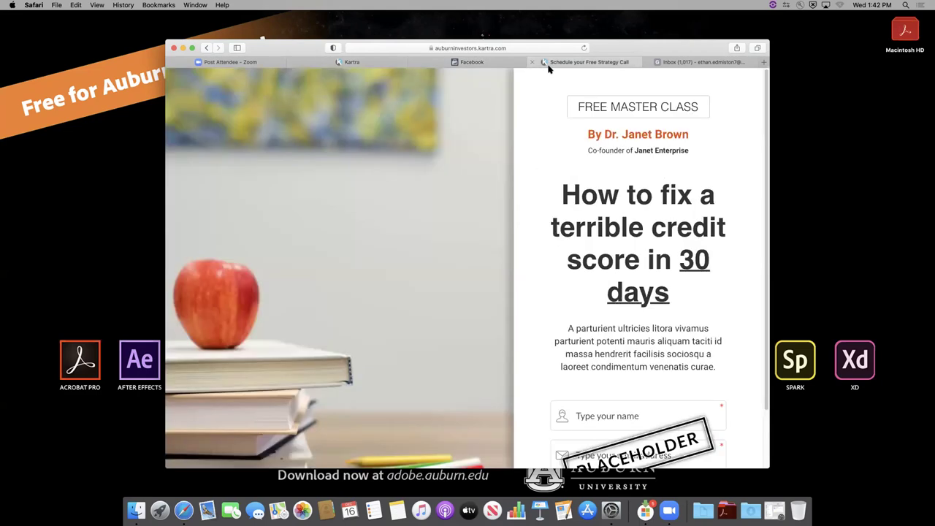
click(343, 63)
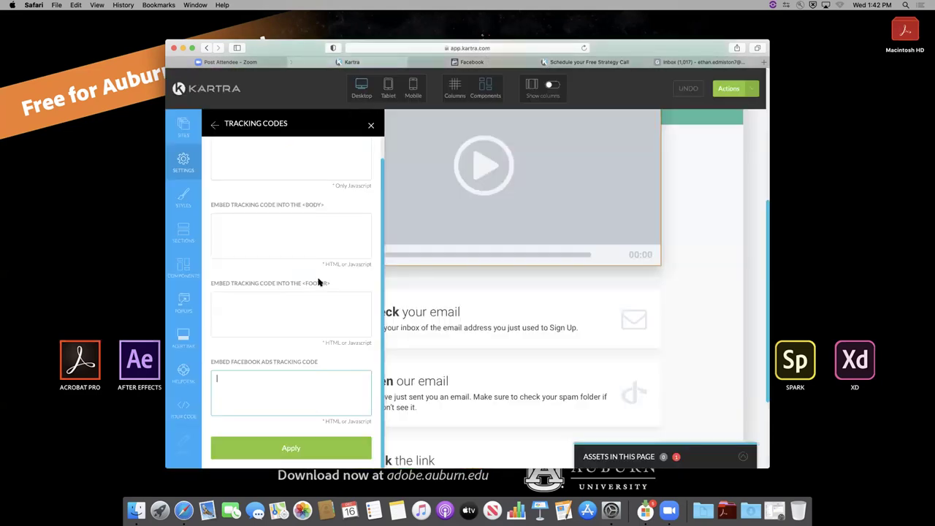
key(super+v)
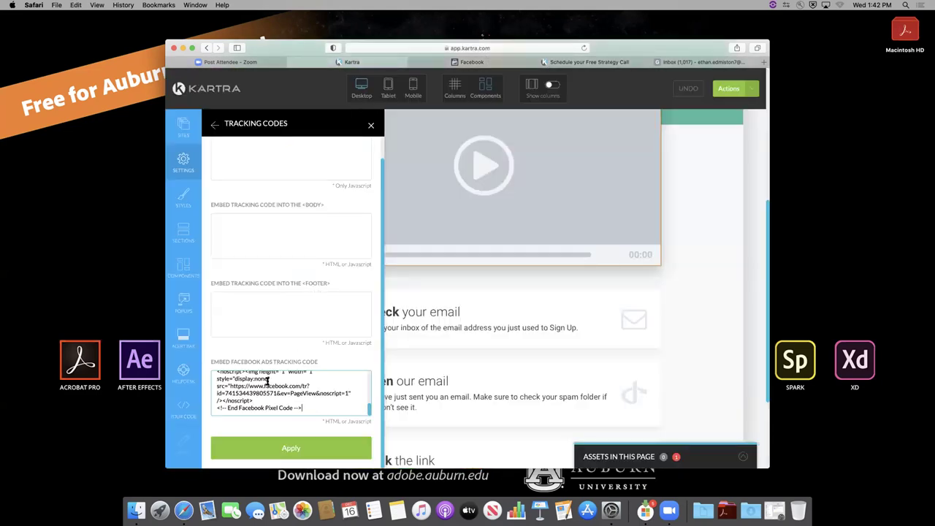
click(292, 448)
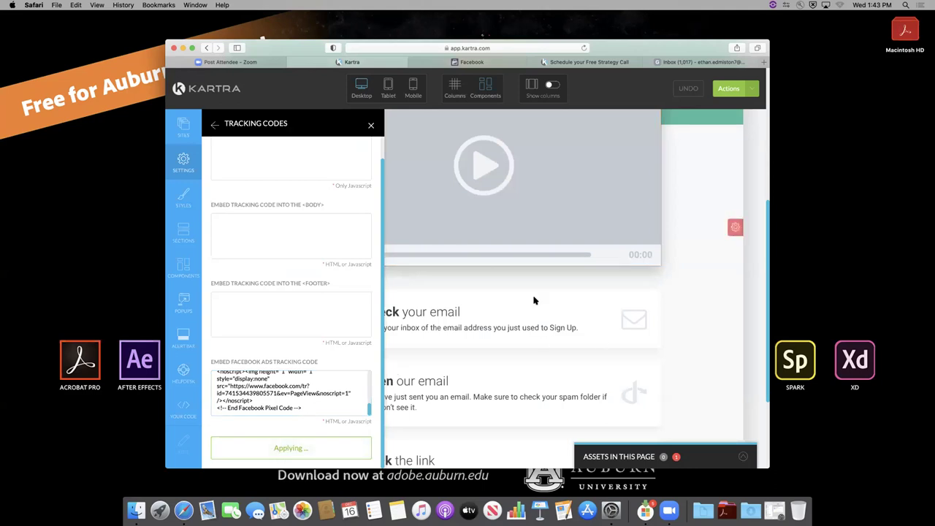
click(367, 126)
- Save the thank-you page's progress and publish it live with a direct page link
click(749, 88)
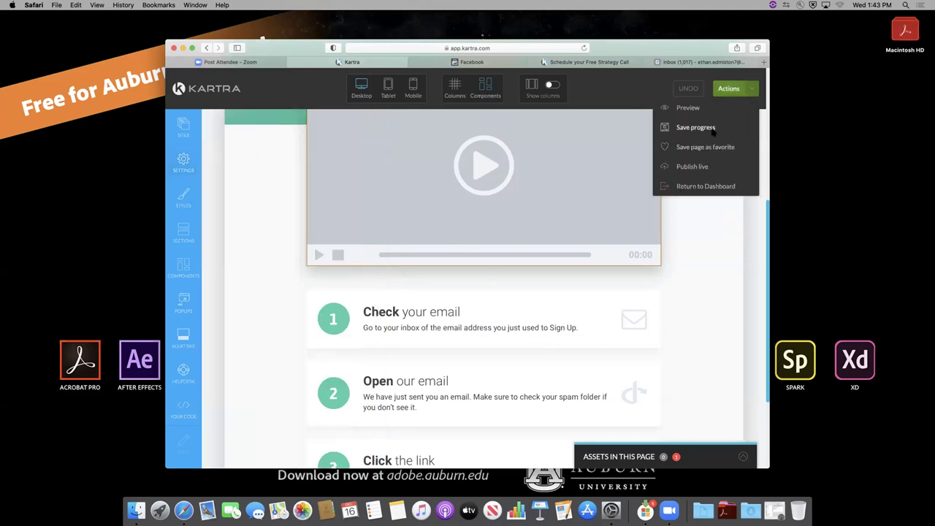
click(695, 127)
click(564, 77)
click(730, 88)
click(691, 167)
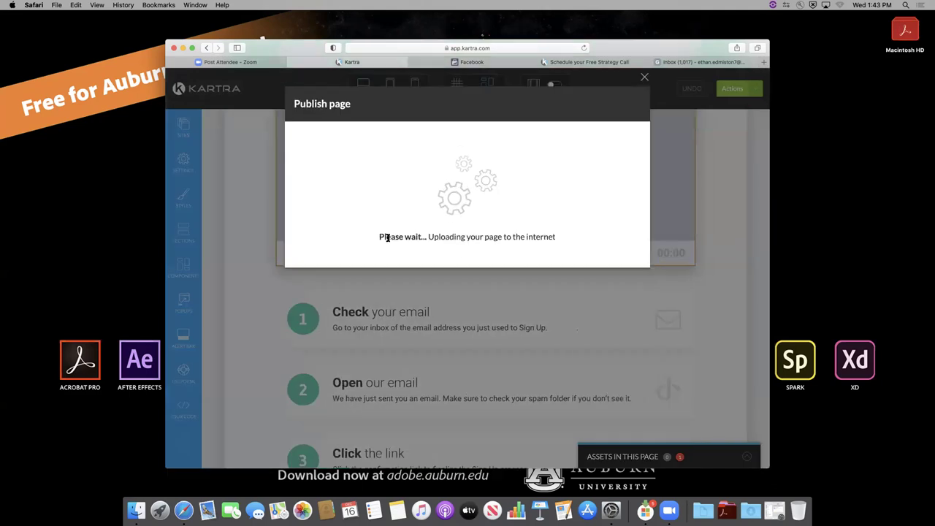
click(438, 235)
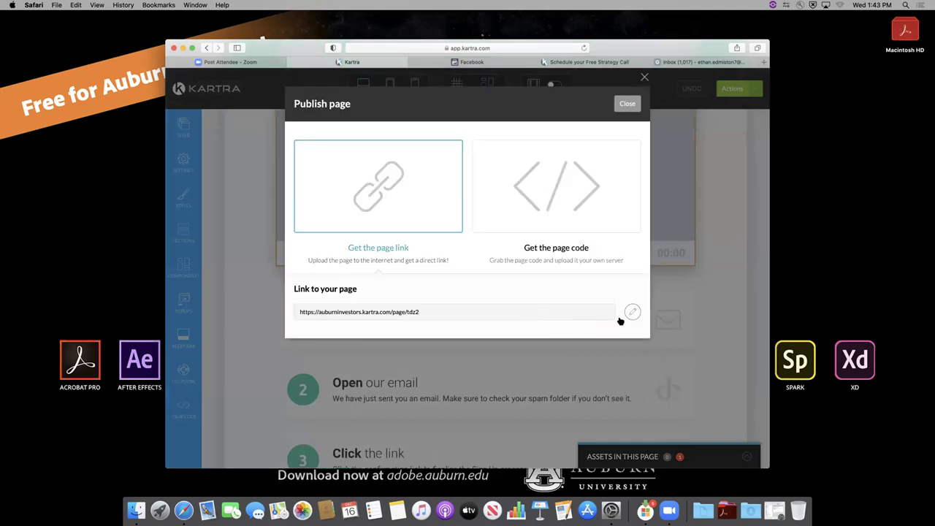
- Change the custom name in the published page's link to CANTWAITTOSPEAKTOYOU and save the URL
click(628, 314)
click(516, 311)
key(BackSpace)
key(BackSpace)
key(BackSpace)
key(BackSpace)
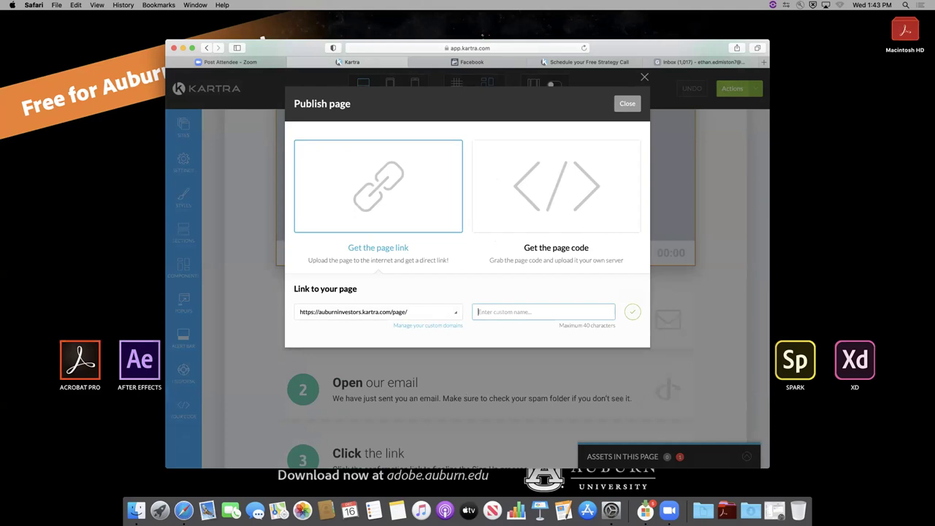
text(H)
key(BackSpace)
text(CANTWAITTO)
key(BackSpace)
text(TOS)
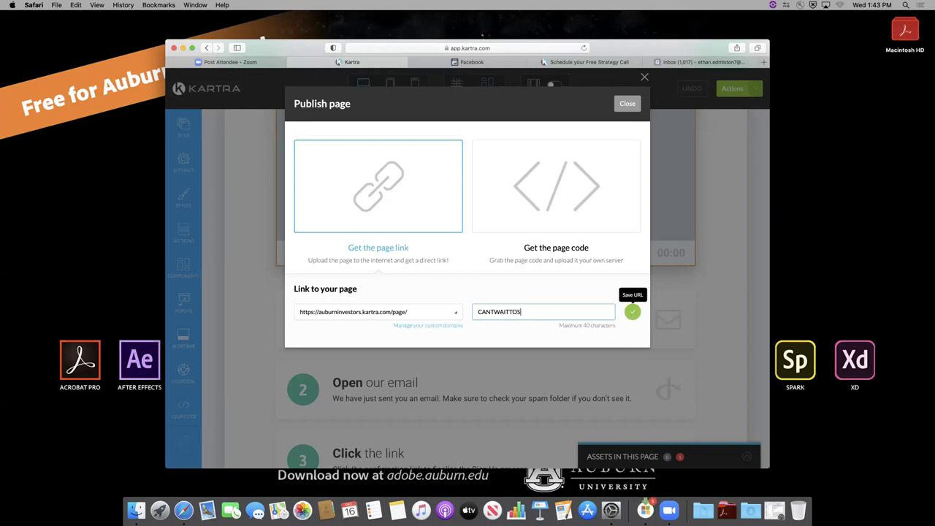
text(PEAKTOYOU)
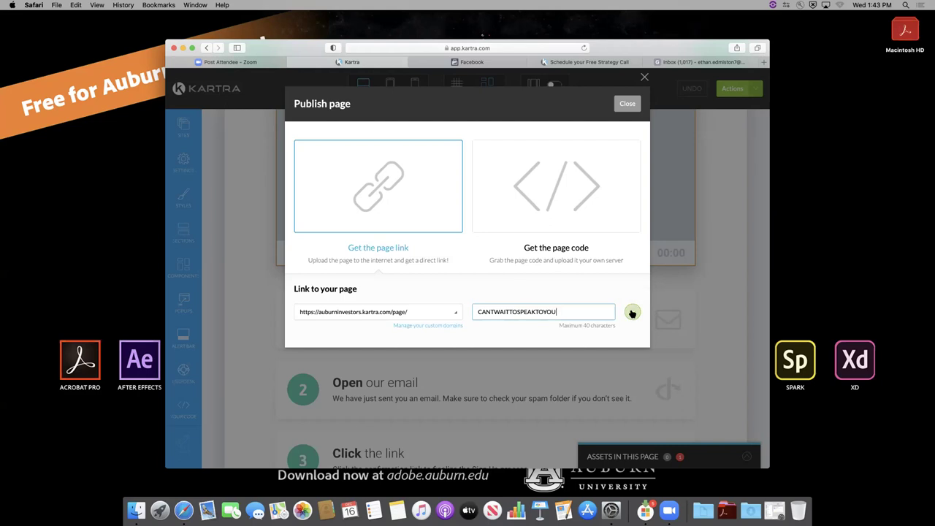
click(633, 311)
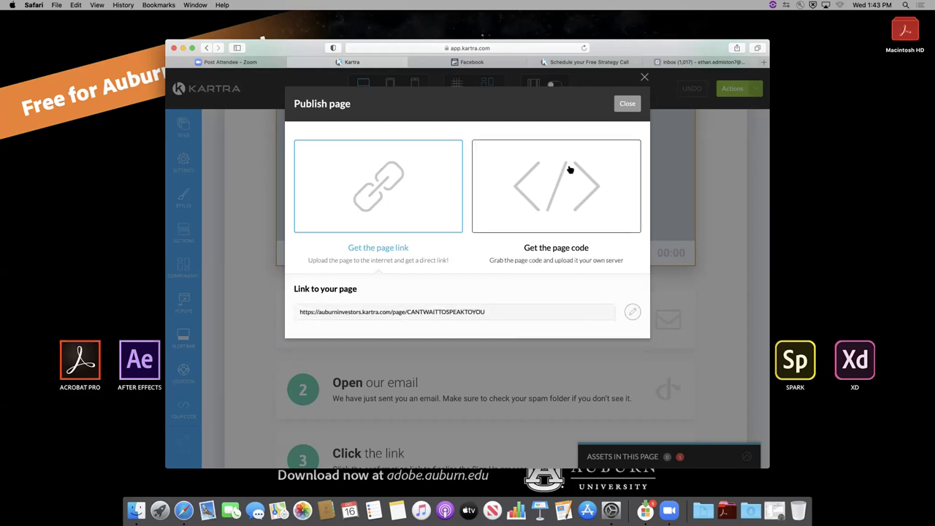
- Select the full link of the published thank-you page and close the Publish page dialog
double_click(457, 312)
triple_click(457, 313)
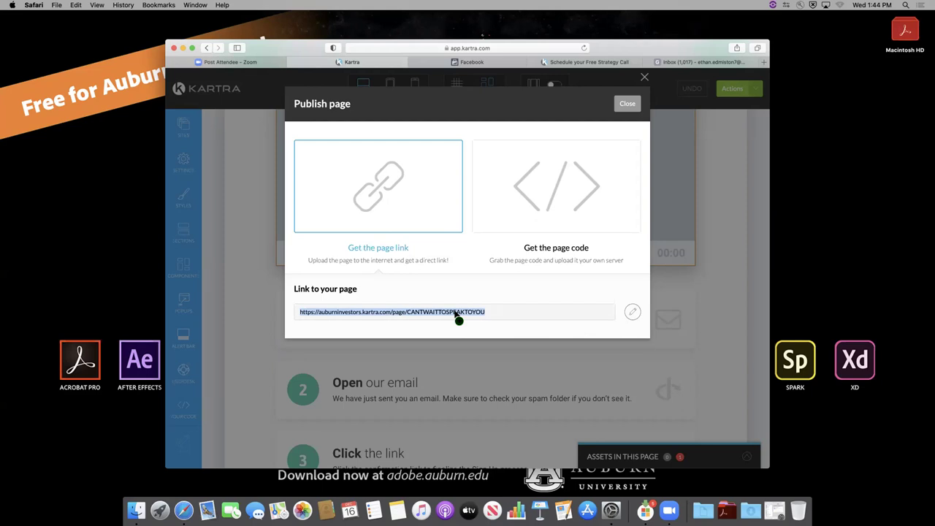
click(644, 77)
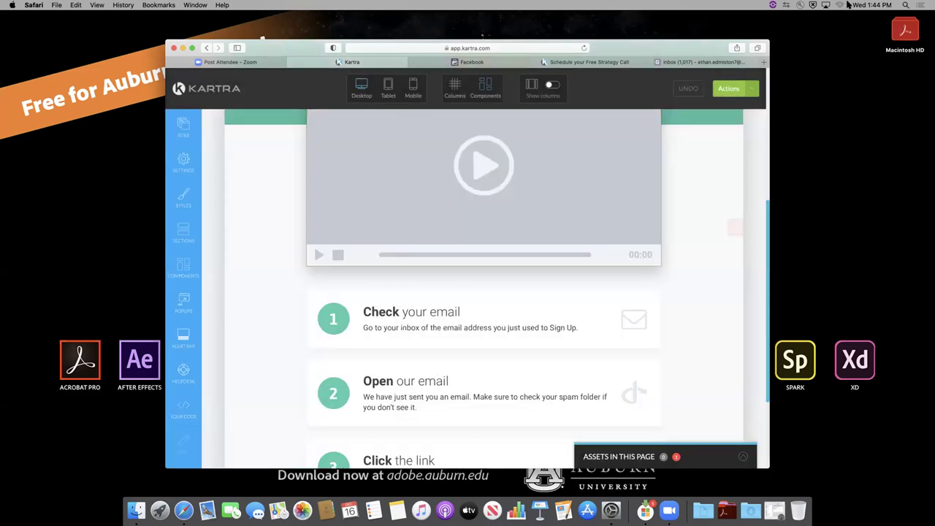
scroll(445, 385, down, 4)
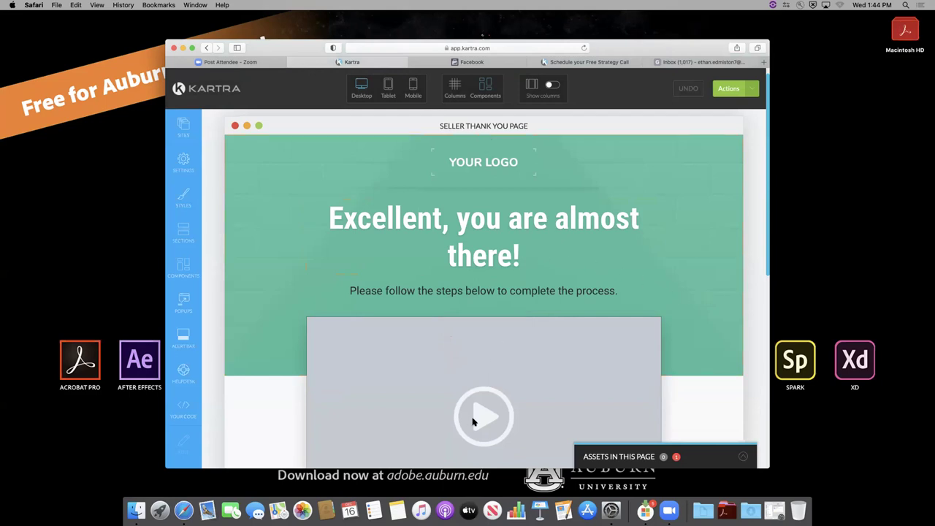
- Look over the seller thank-you page's headline, video block, three numbered sign-up steps and footer
scroll(701, 356, down, 2)
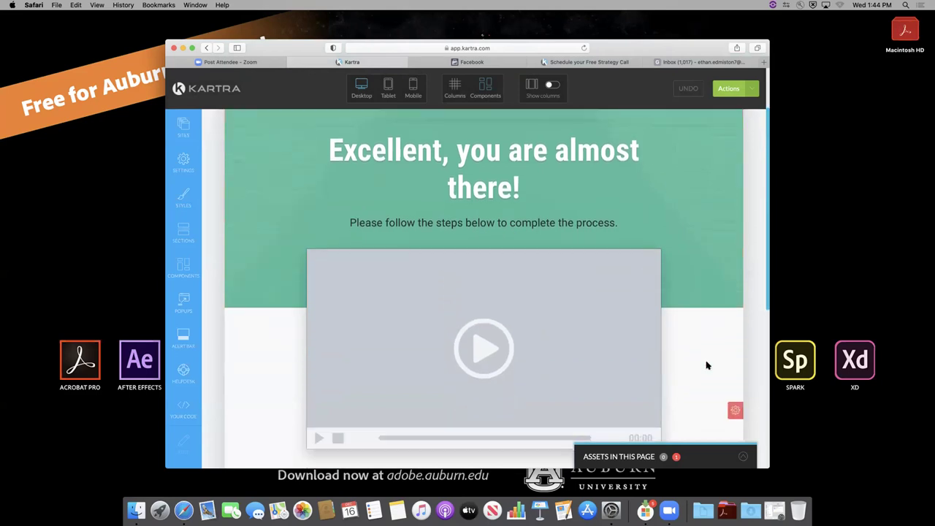
scroll(706, 365, down, 1)
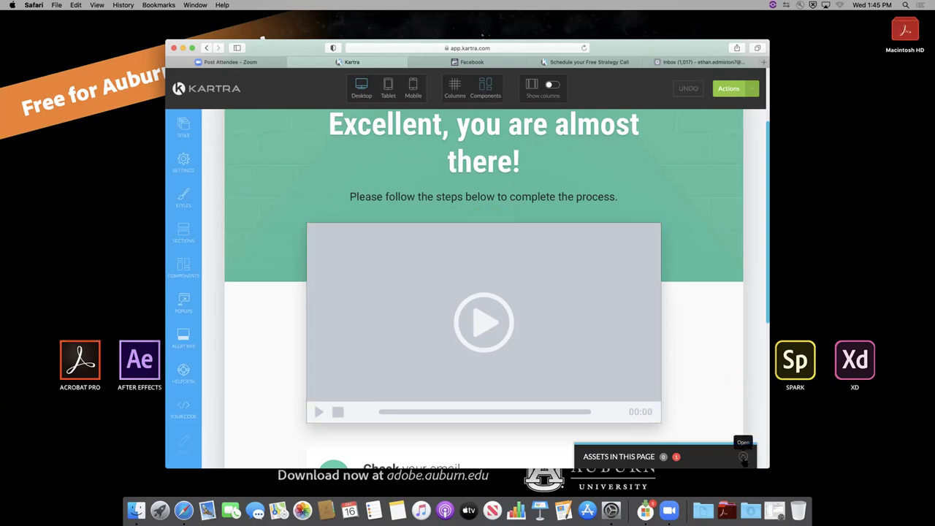
scroll(606, 368, down, 5)
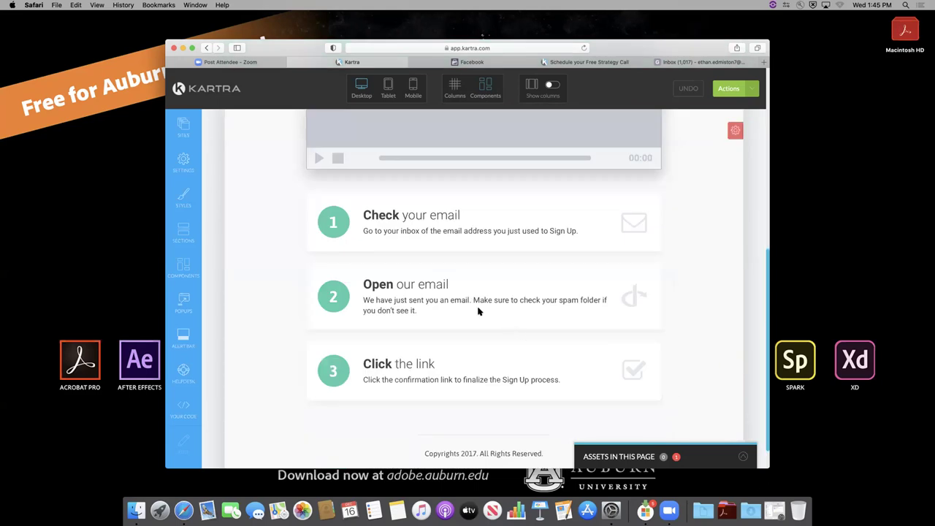
scroll(482, 344, up, 5)
scroll(482, 334, down, 3)
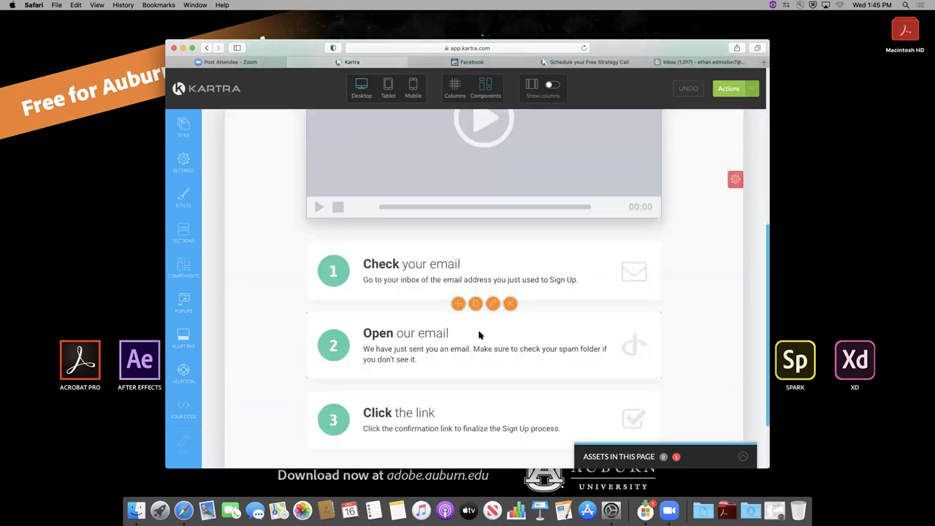
scroll(667, 249, down, 3)
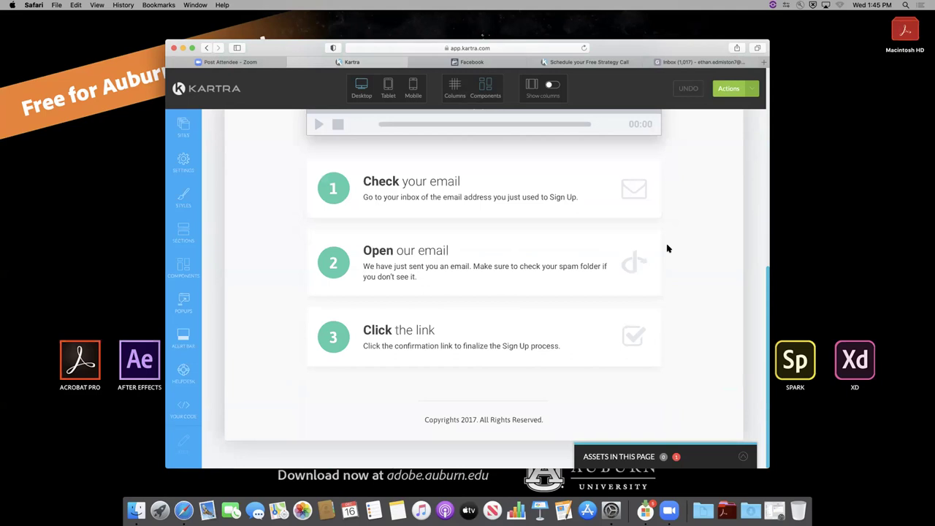
scroll(666, 249, up, 10)
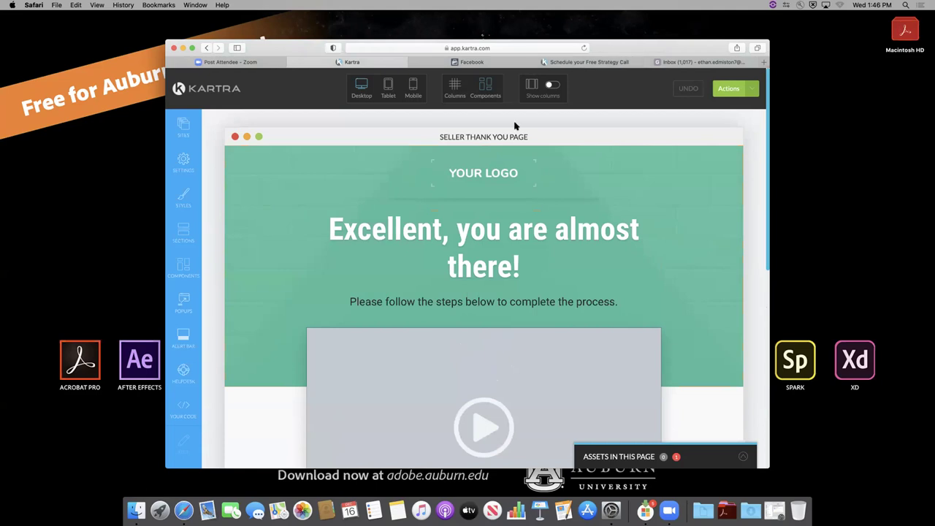
- Leave the page editor and return to the dashboard's list of pages
click(750, 95)
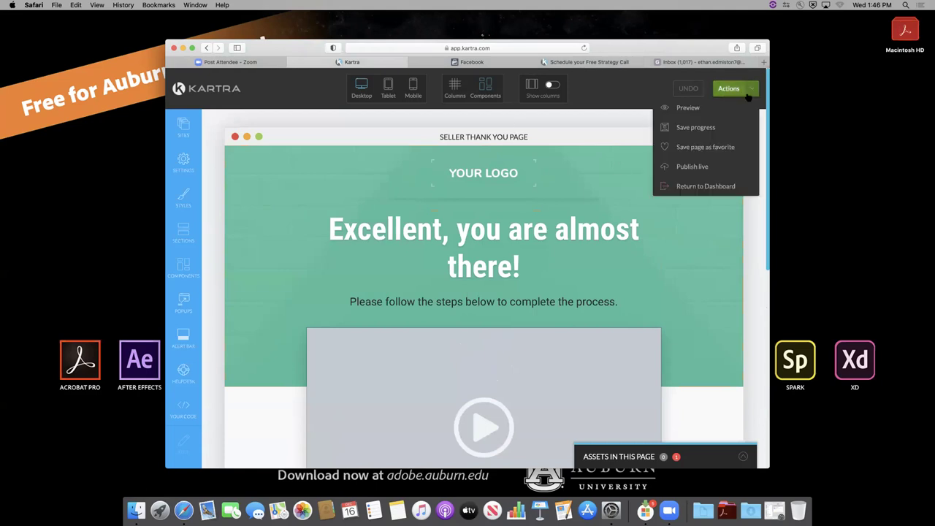
click(705, 188)
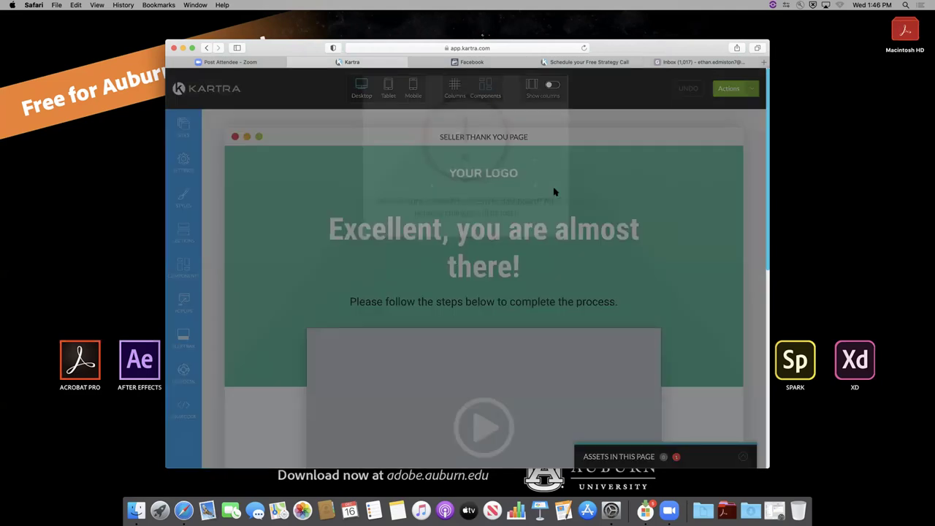
click(549, 104)
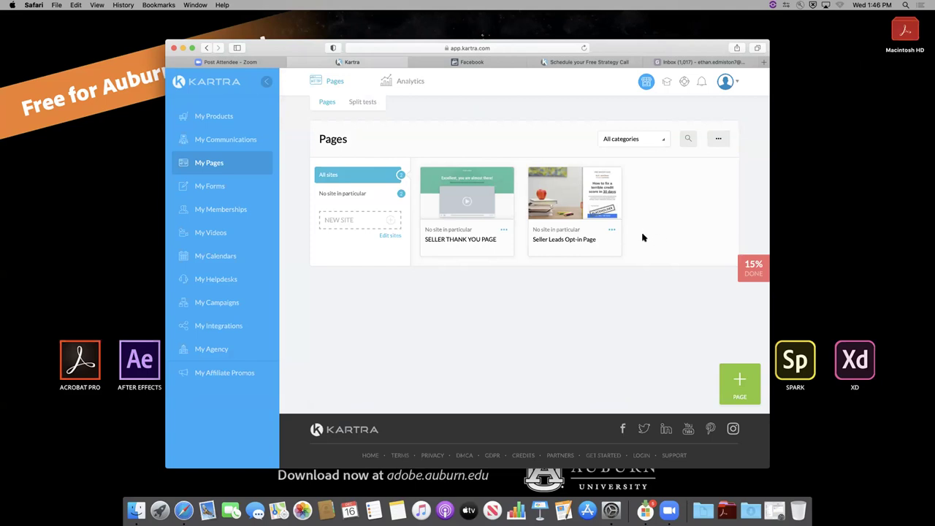
mouse_move(607, 224)
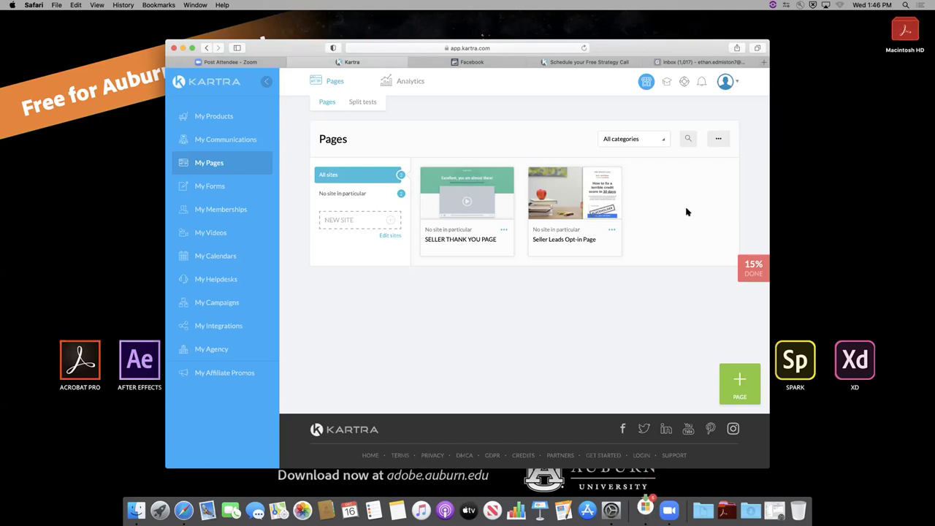
click(612, 230)
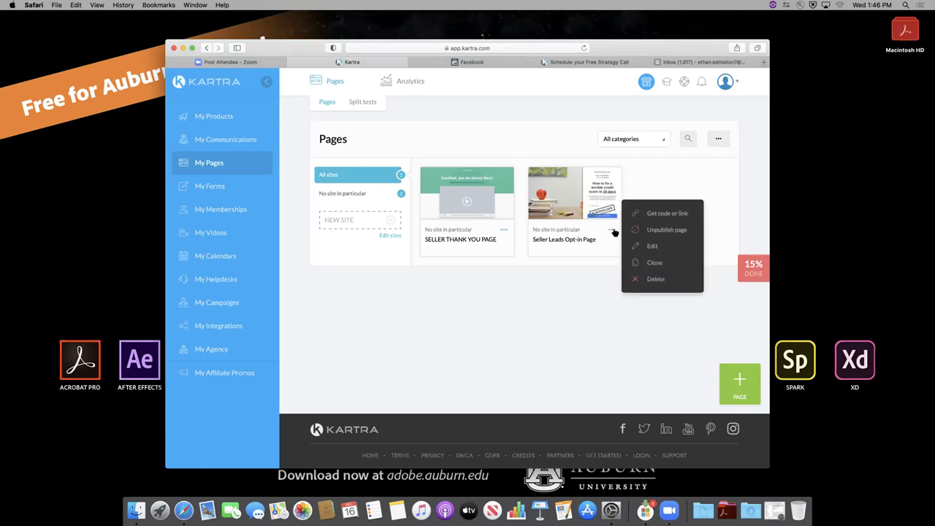
click(647, 263)
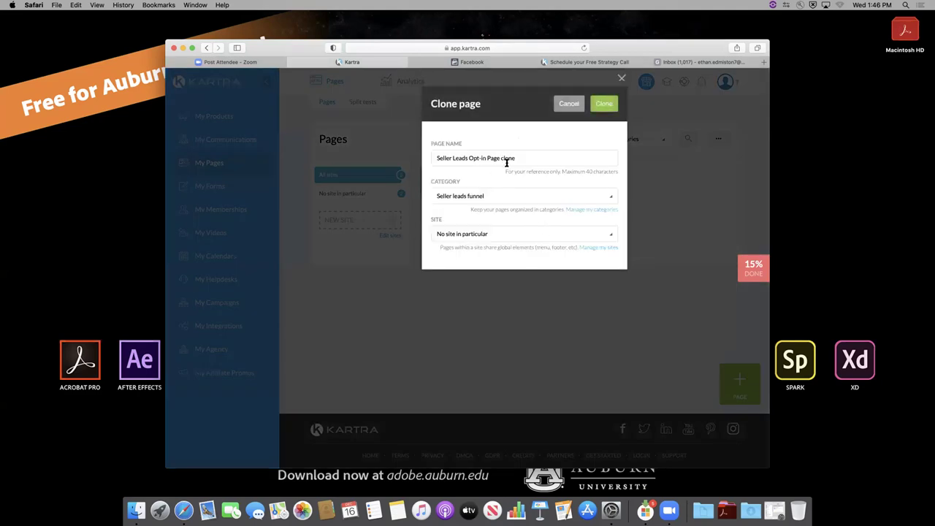
click(621, 78)
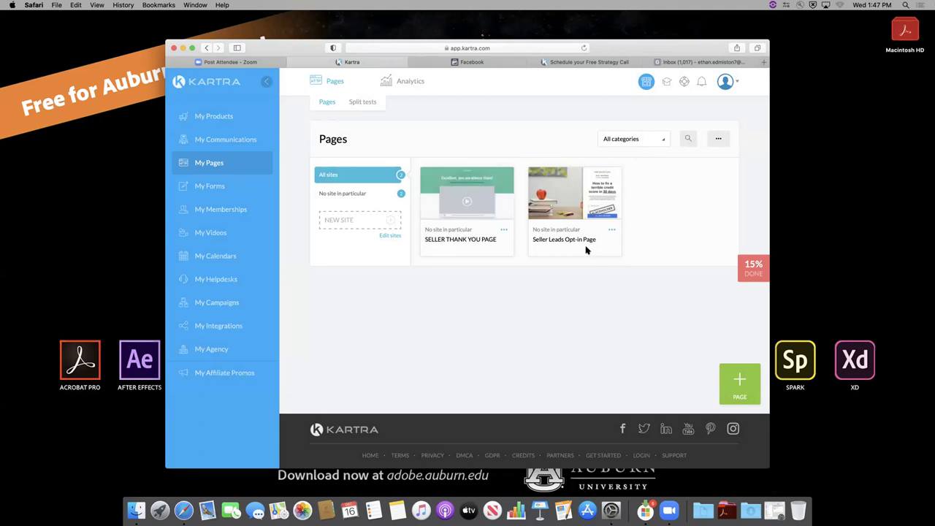
click(611, 229)
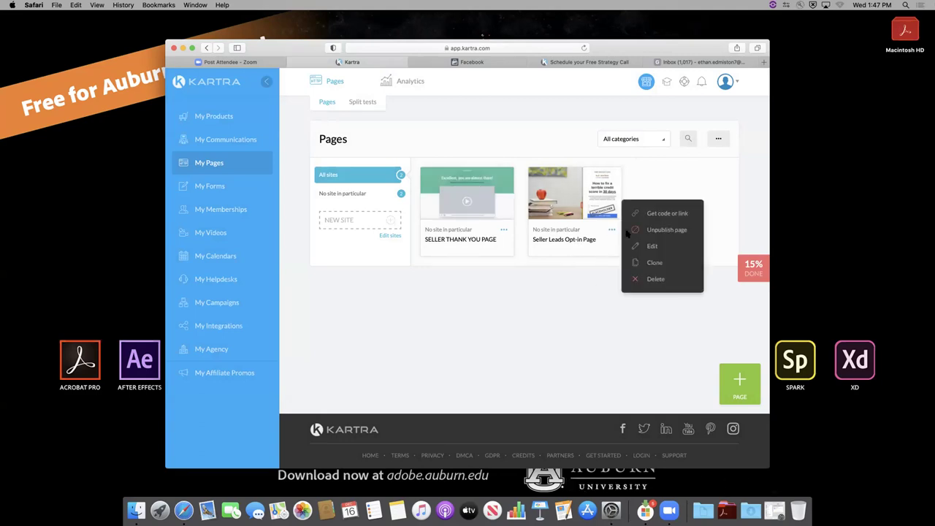
click(648, 189)
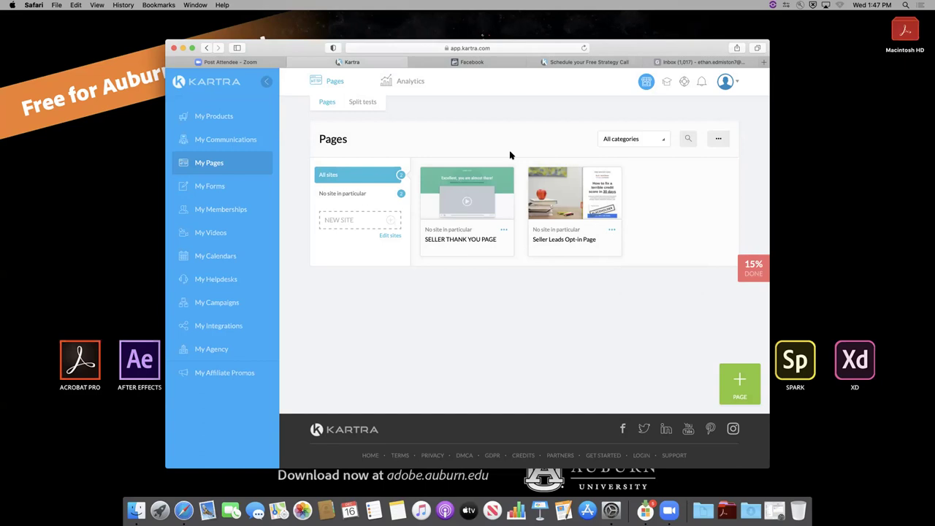
- Review the published opt-in page alongside the Facebook pixel's data source overview and the Kartra page list
click(570, 64)
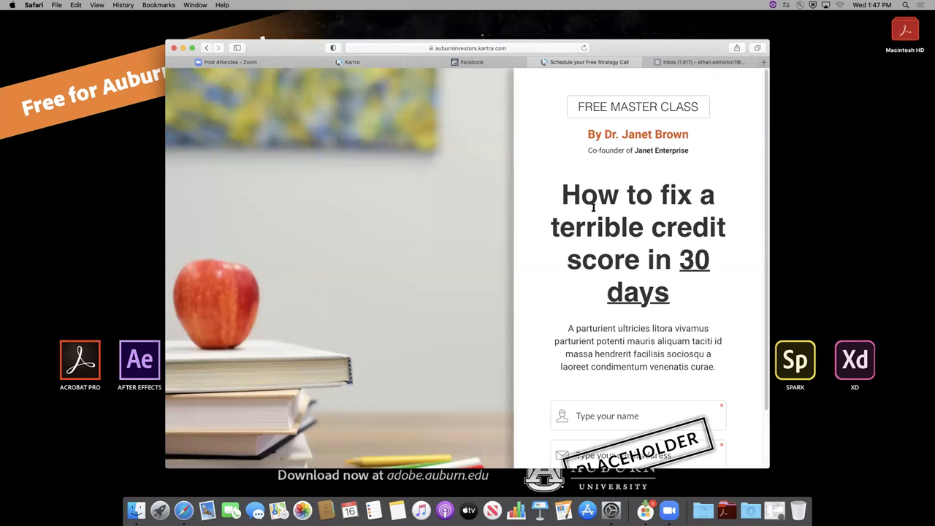
scroll(602, 266, down, 3)
scroll(598, 268, up, 3)
click(476, 63)
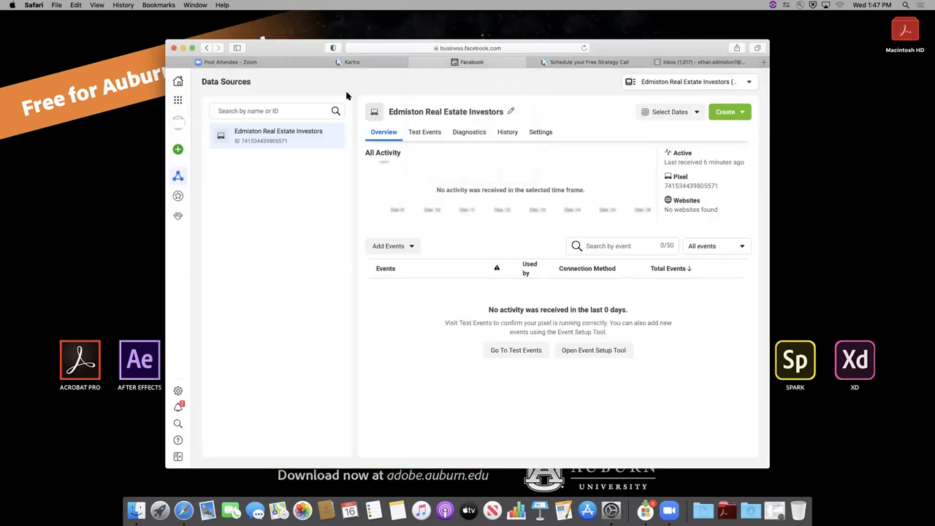
click(398, 60)
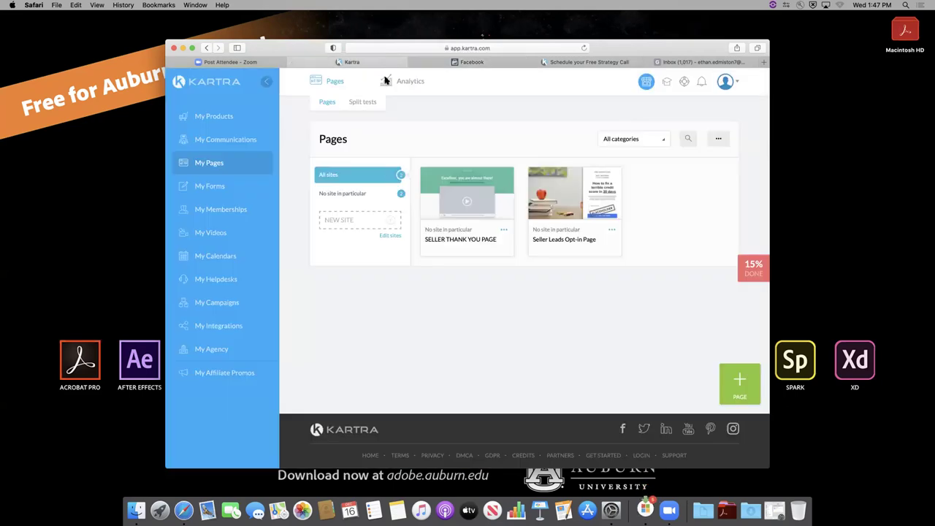
click(566, 65)
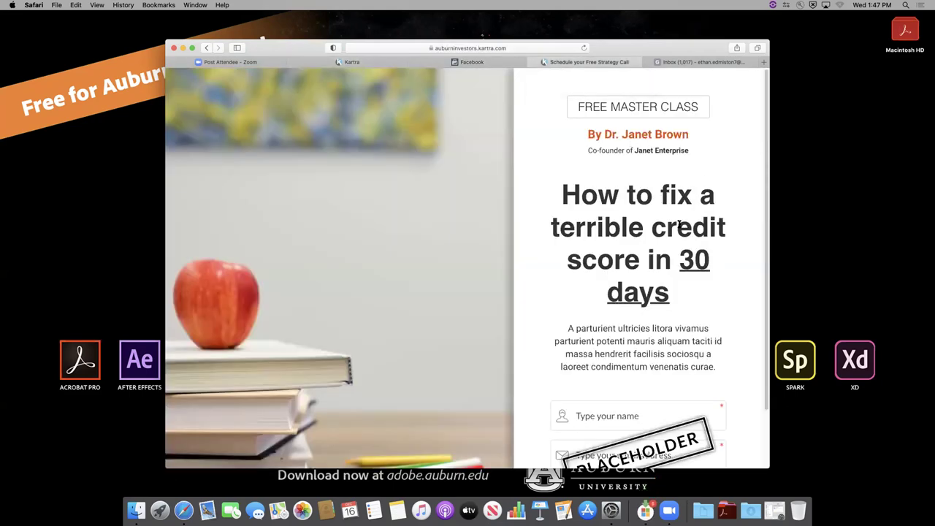
scroll(549, 290, down, 2)
scroll(550, 283, up, 2)
click(476, 63)
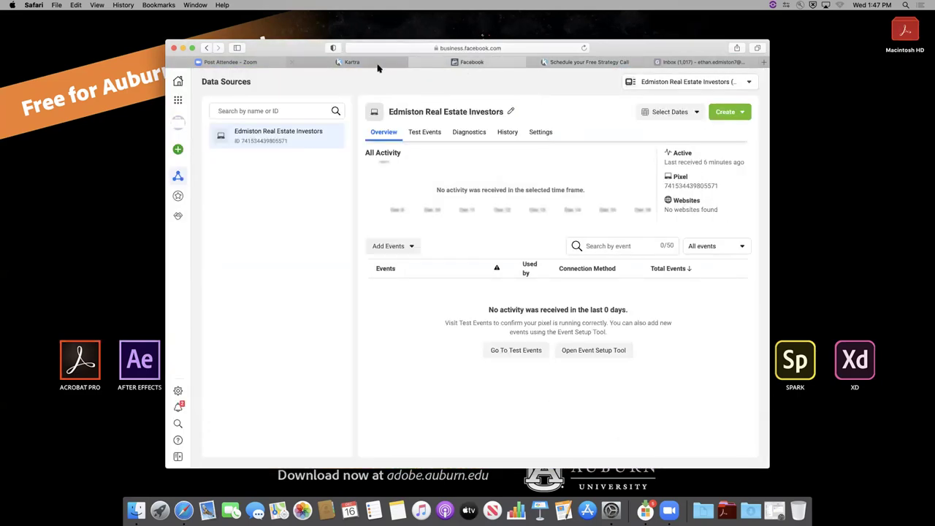
- Switch to Gmail and send the open ADS MANAGER FOLDER BOOKMARKS email
mouse_move(367, 65)
click(655, 62)
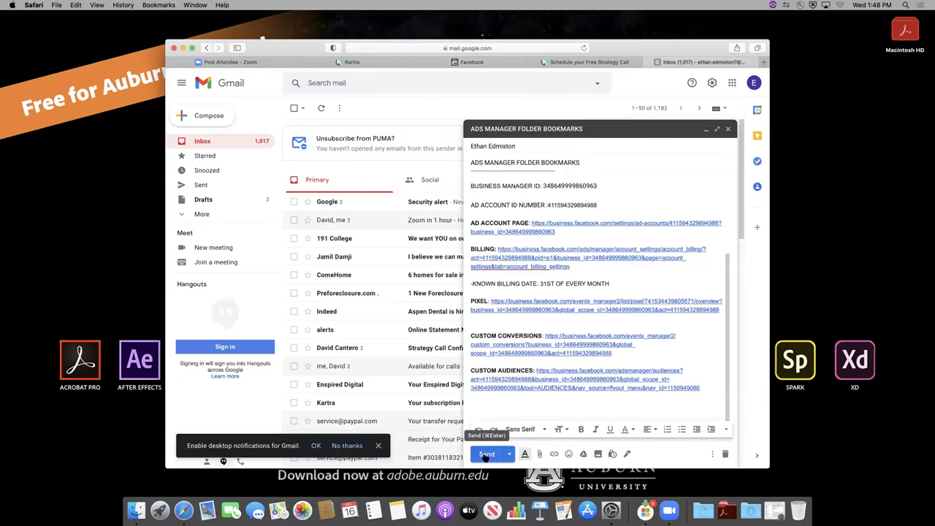
click(487, 455)
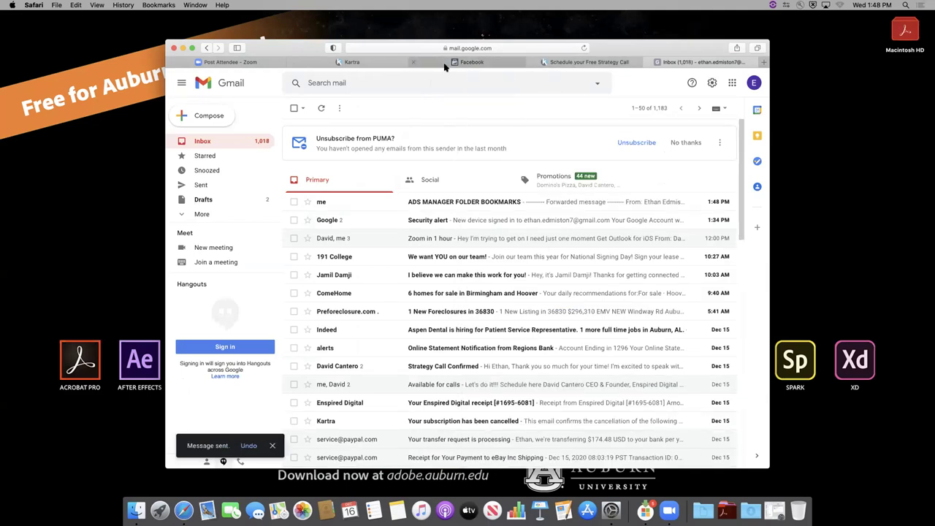
click(553, 64)
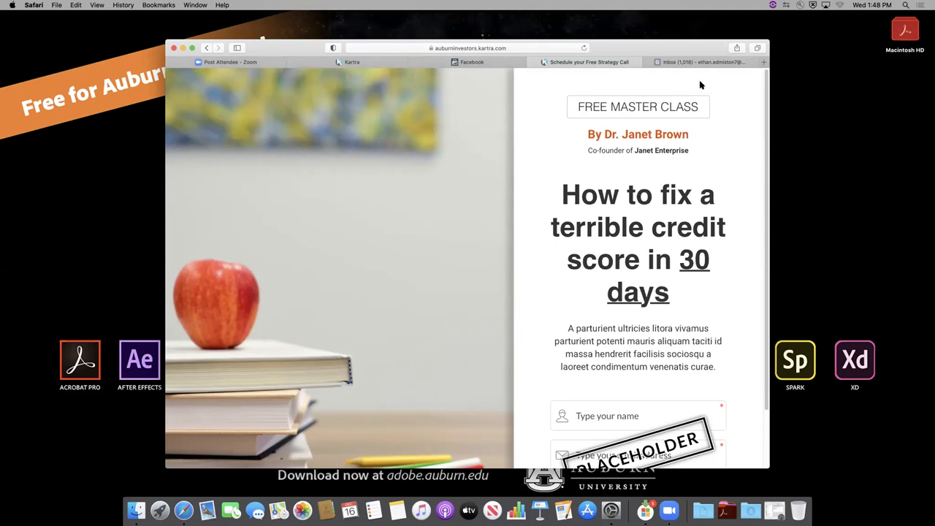
click(762, 63)
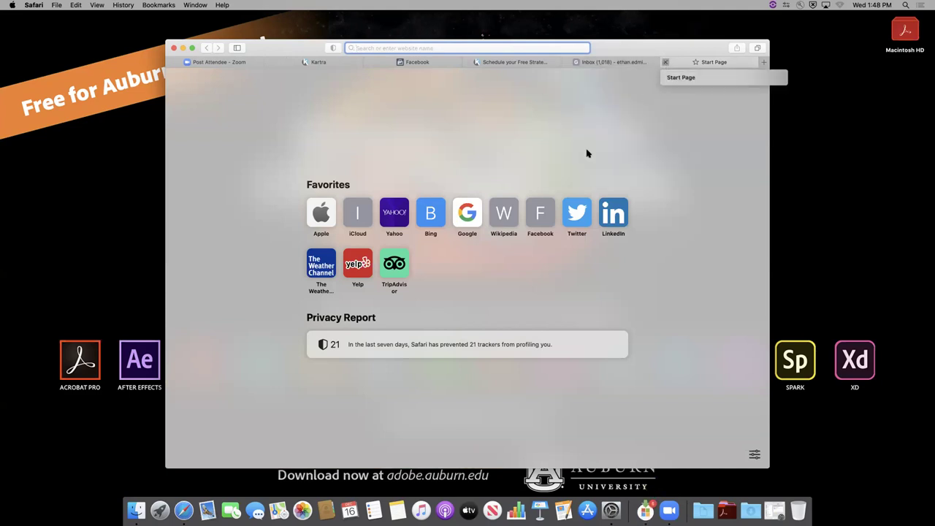
key(super+w)
- Read the 12:00 PM meeting message in the "Zoom in 1 hour" email thread and return to the inbox
click(335, 237)
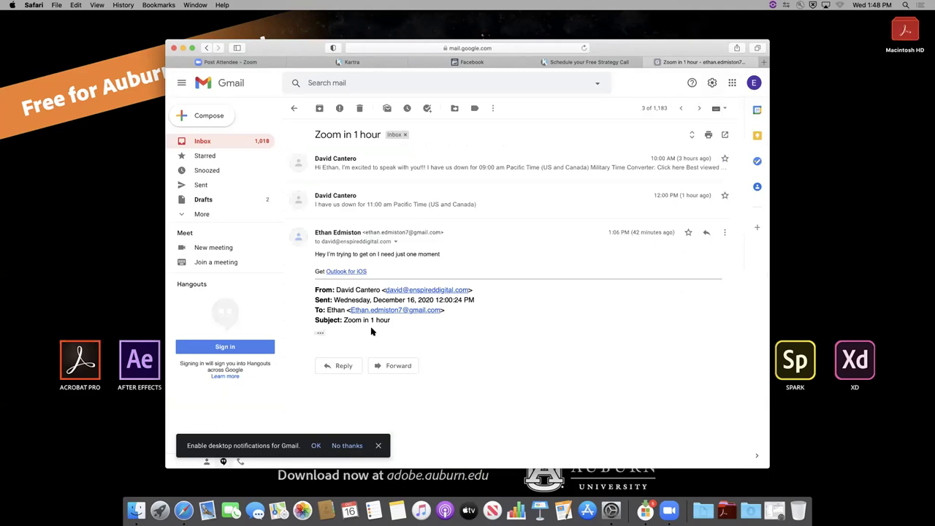
click(360, 202)
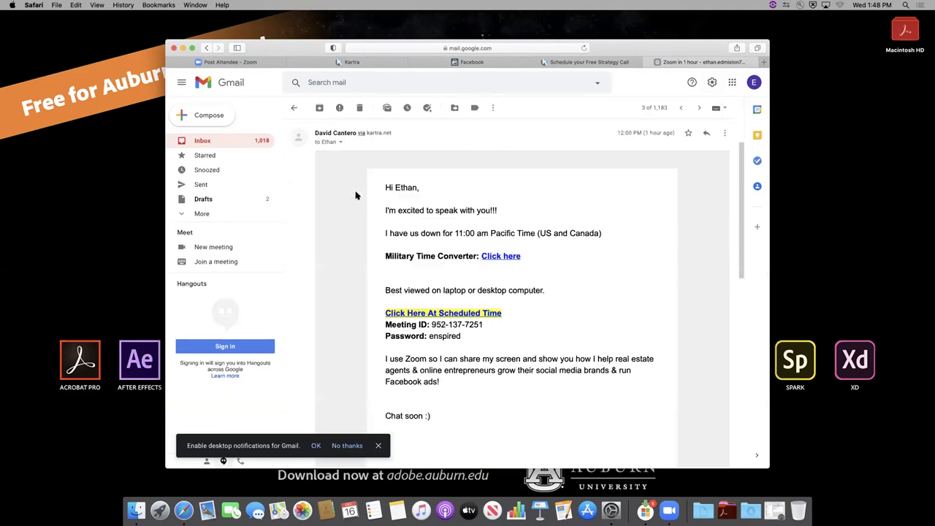
scroll(453, 312, down, 5)
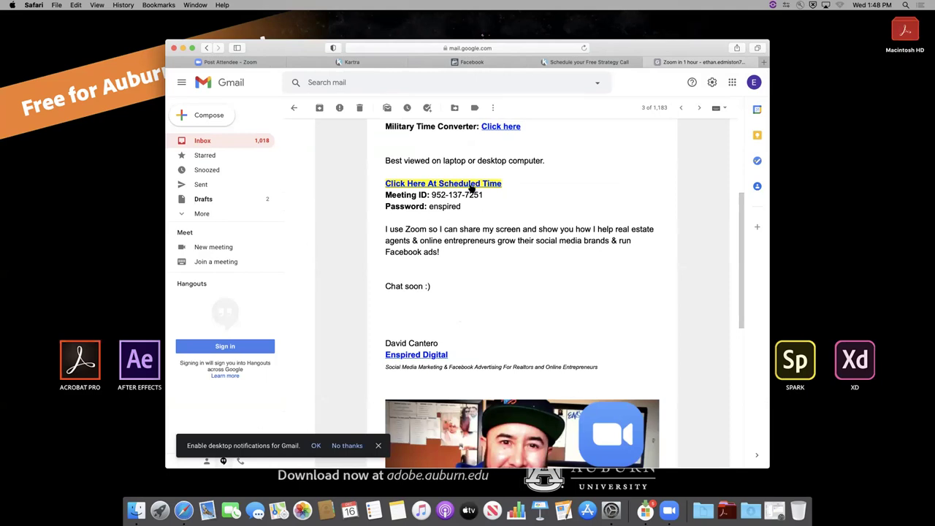
scroll(471, 188, down, 10)
scroll(441, 229, up, 5)
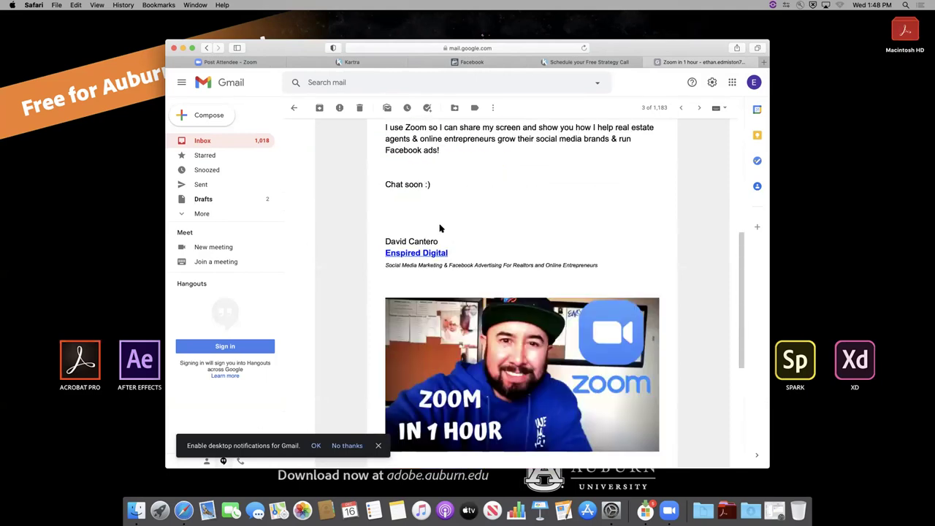
scroll(441, 228, up, 10)
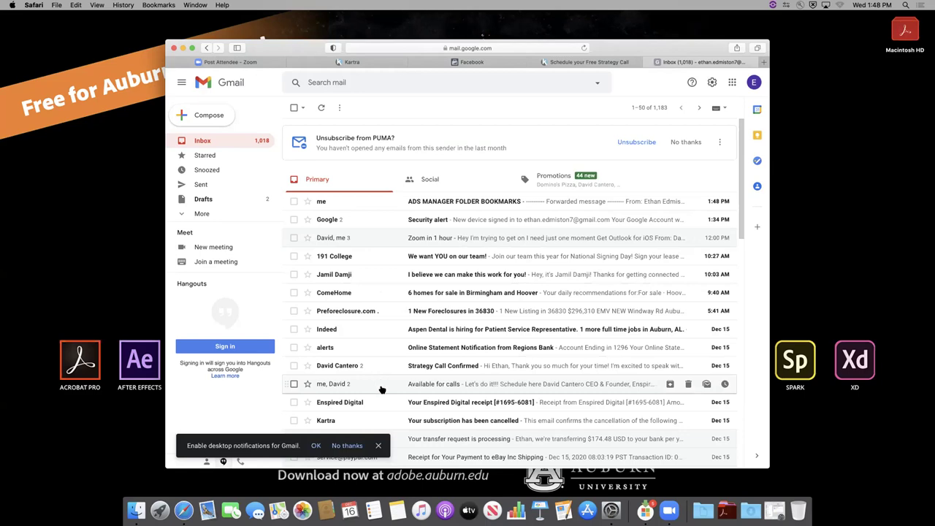
- Follow the scheduling link in the "Available for calls" email and choose 09:00 am on 17 December for the 1-hour session
click(430, 385)
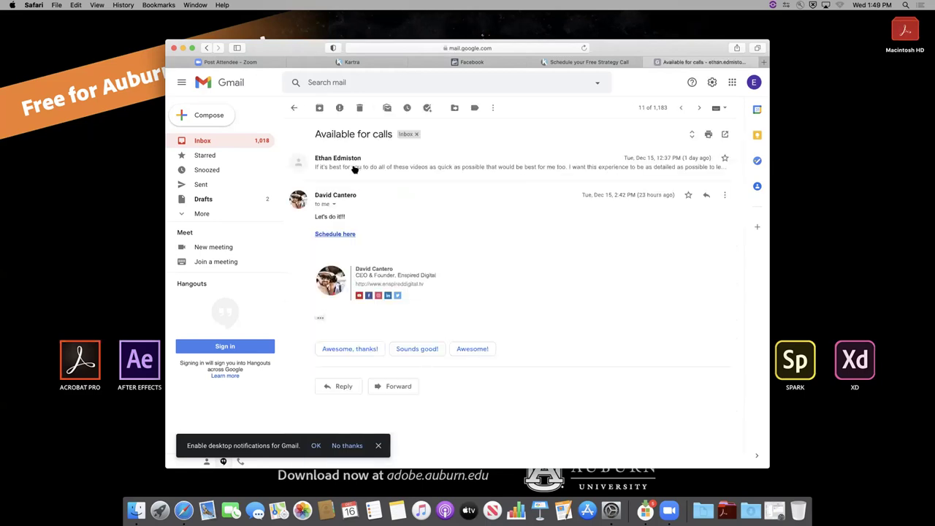
click(349, 235)
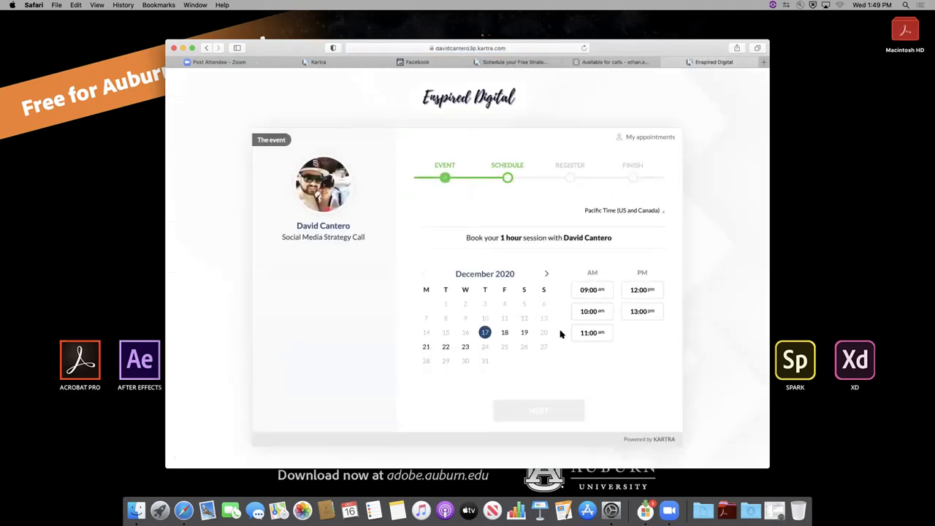
click(586, 291)
click(588, 312)
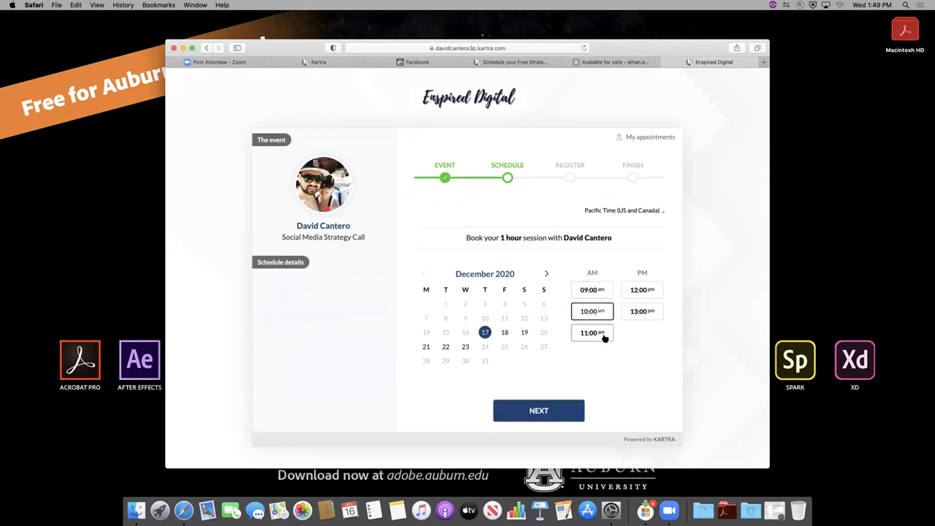
click(592, 290)
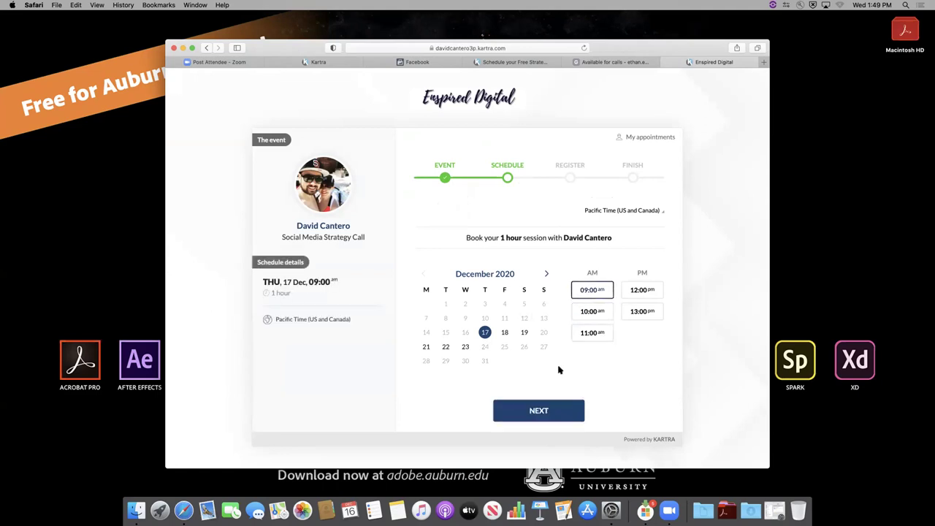
click(542, 411)
- Enter the attendee's first name in the booking's registration form
click(452, 224)
text(ETHAN)
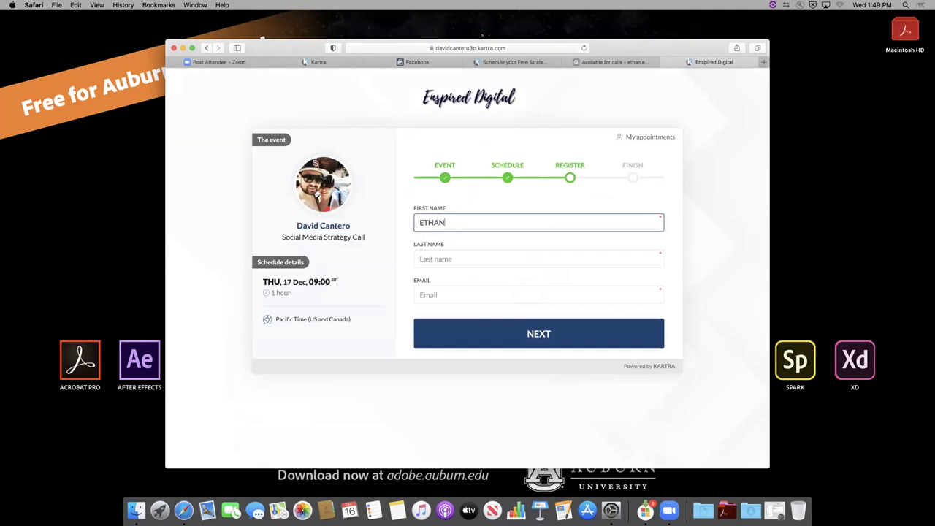